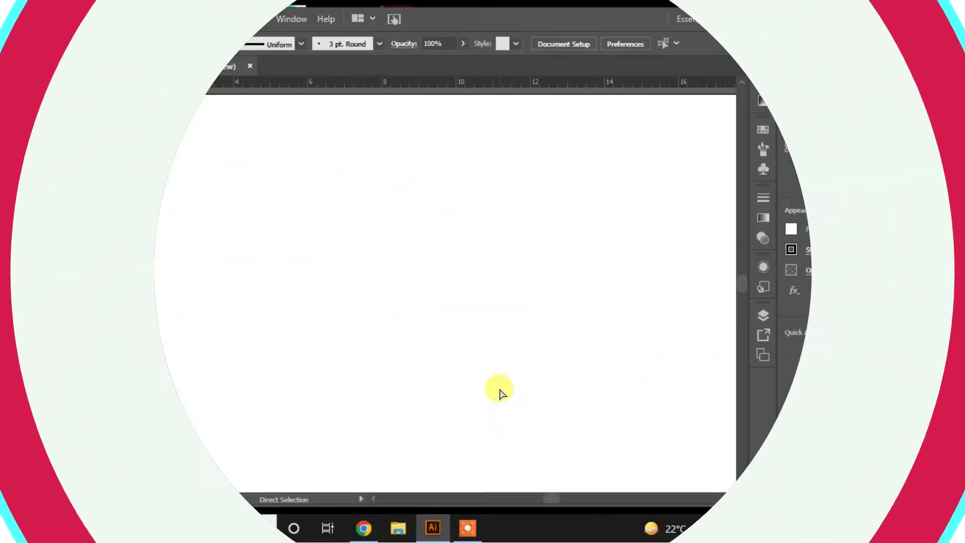
Step: With the Pen tool, trace the beak, front of the neck and chest to the tail tip
{"action": "left_click", "coordinate": [24, 120]}
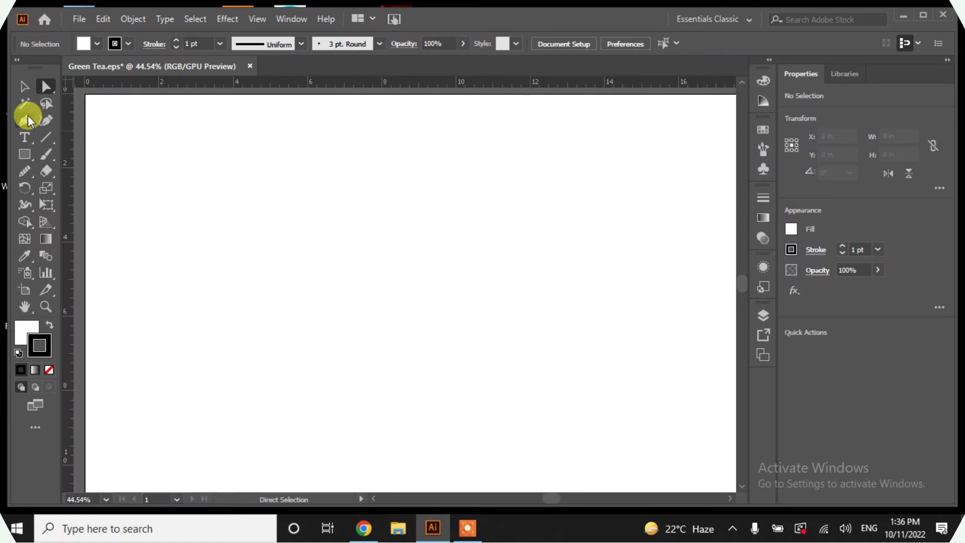
{"action": "left_click", "coordinate": [307, 180]}
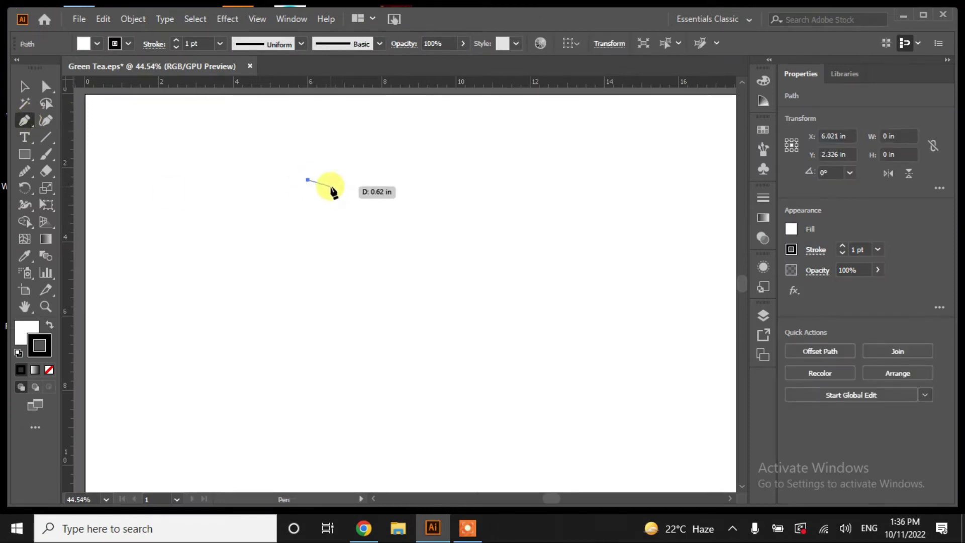
{"action": "left_click", "coordinate": [330, 186]}
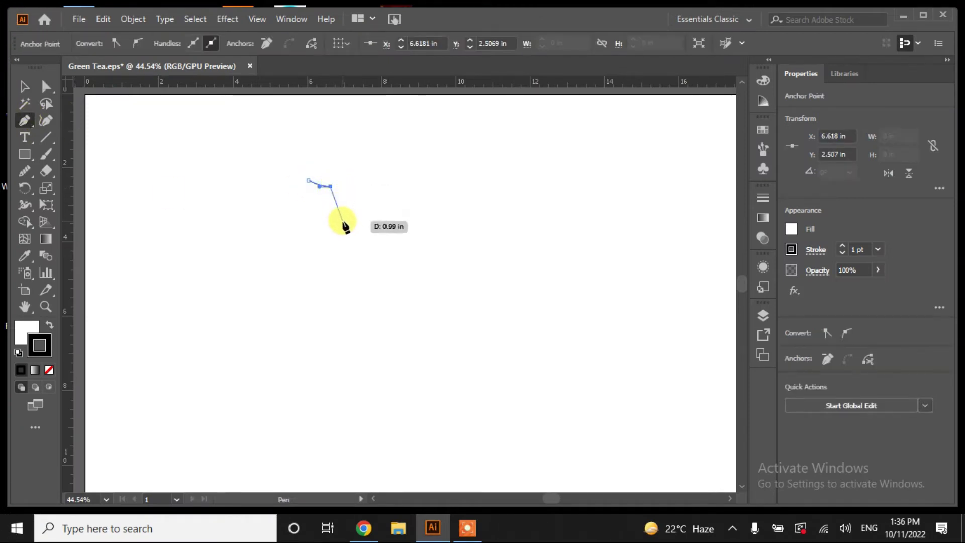
{"action": "left_click_drag", "start_coordinate": [343, 246], "coordinate": [343, 246]}
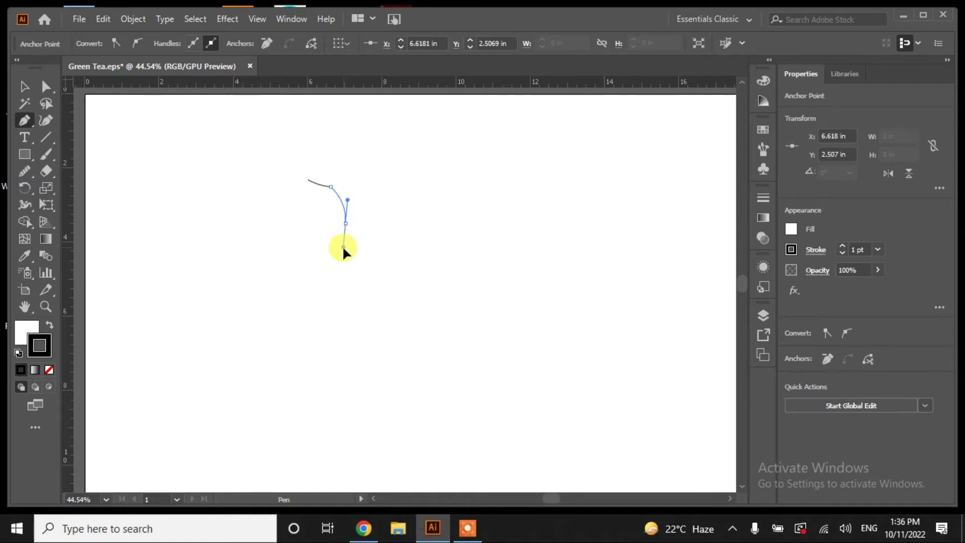
{"action": "mouse_move", "coordinate": [425, 320]}
{"action": "left_mouse_down"}
{"action": "mouse_move", "coordinate": [512, 338]}
{"action": "mouse_move", "coordinate": [464, 345]}
{"action": "left_mouse_up"}
{"action": "left_click", "coordinate": [469, 345]}
Step: Curve the back, neck and rounded head, closing the bird outline at the beak tip
{"action": "left_click_drag", "start_coordinate": [432, 245], "coordinate": [388, 214]}
{"action": "left_click", "coordinate": [431, 244]}
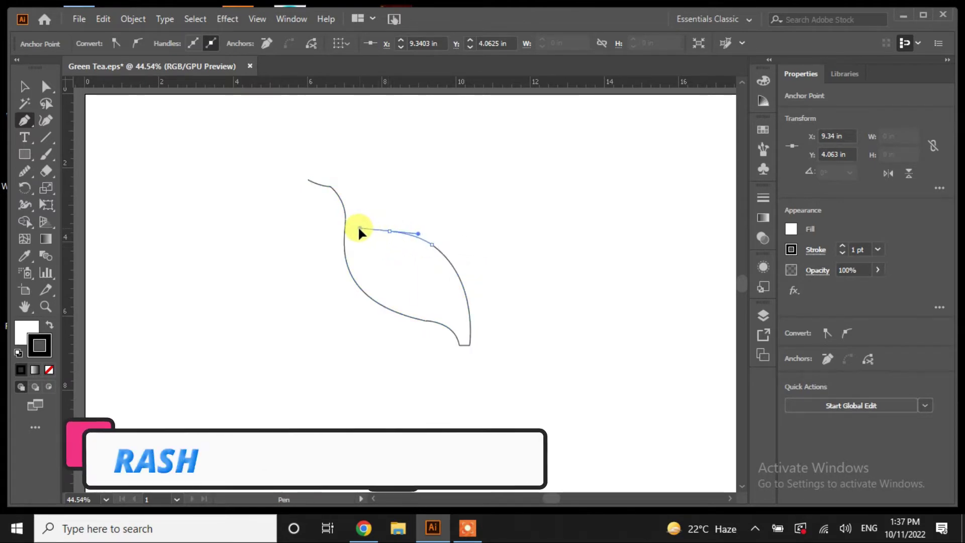
{"action": "left_click", "coordinate": [390, 231]}
{"action": "left_click_drag", "start_coordinate": [385, 230], "coordinate": [370, 189]}
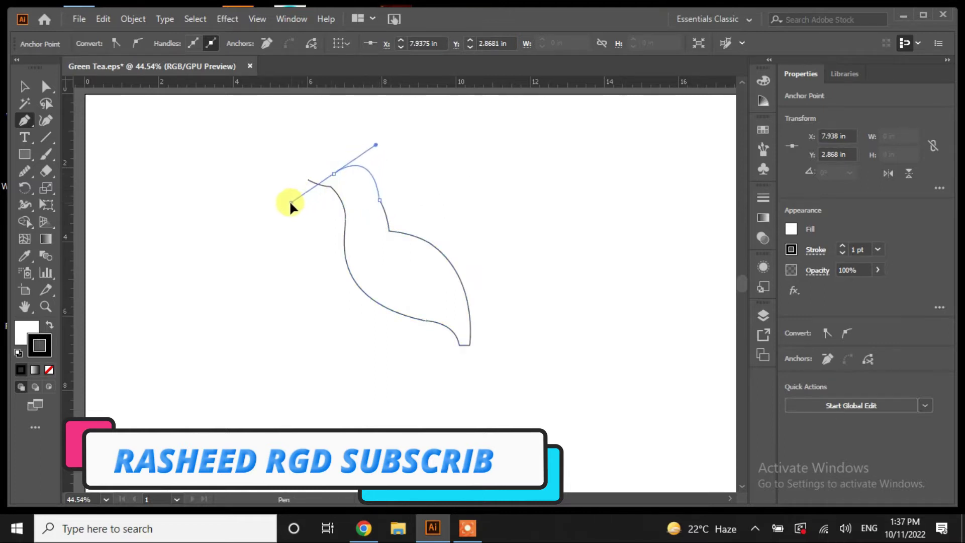
{"action": "left_click_drag", "start_coordinate": [290, 201], "coordinate": [294, 199]}
{"action": "left_click", "coordinate": [308, 180]}
{"action": "key", "text": "v"}
{"action": "left_click", "coordinate": [177, 254]}
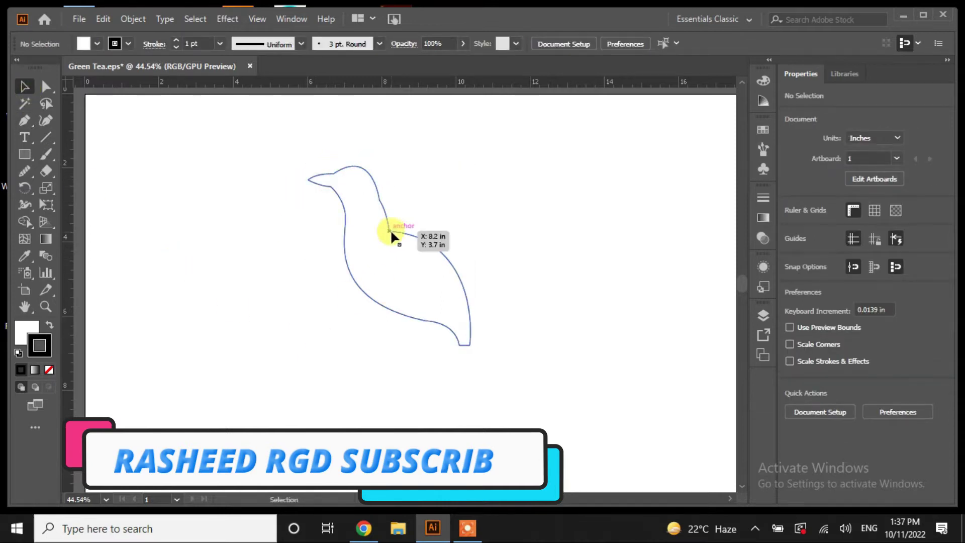
Step: Raise the two neck anchors slightly with Direct Selection
{"action": "left_click", "coordinate": [389, 230]}
{"action": "left_click", "coordinate": [45, 86]}
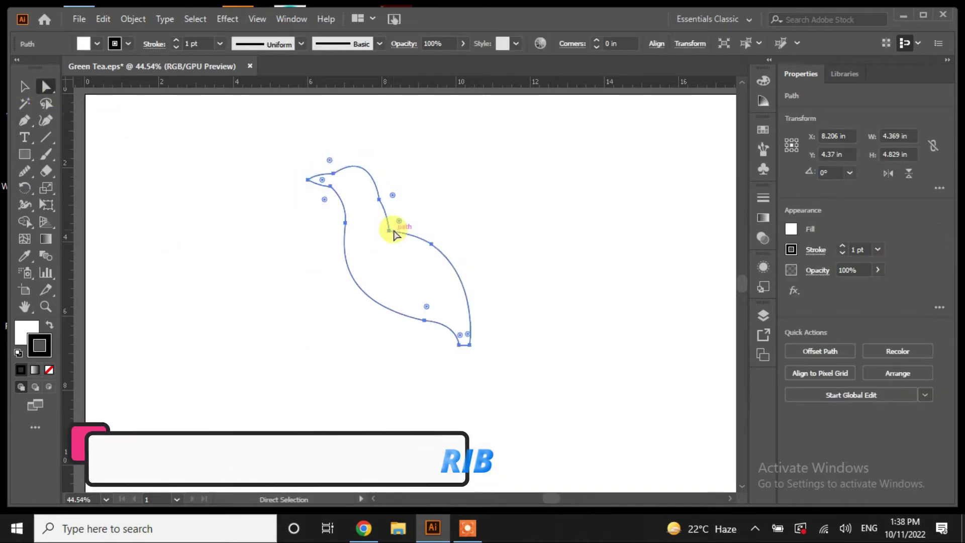
{"action": "left_click_drag", "start_coordinate": [394, 235], "coordinate": [383, 217]}
{"action": "left_click_drag", "start_coordinate": [430, 248], "coordinate": [433, 235]}
{"action": "left_click", "coordinate": [380, 404]}
Step: Select the anchors around the head and reshape the head's curve
{"action": "left_click", "coordinate": [378, 202]}
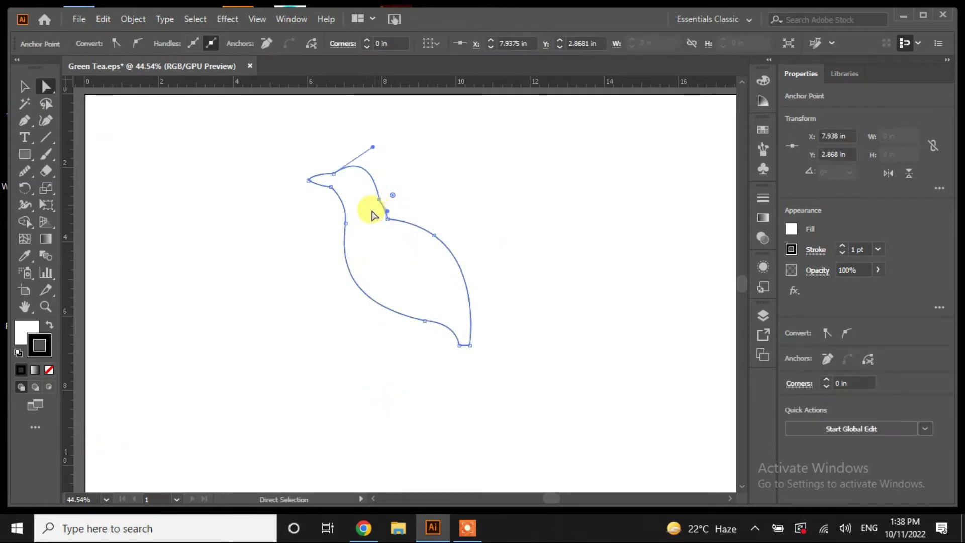
{"action": "mouse_move", "coordinate": [395, 158]}
{"action": "left_mouse_down"}
{"action": "mouse_move", "coordinate": [300, 204]}
{"action": "mouse_move", "coordinate": [295, 193]}
{"action": "left_mouse_up"}
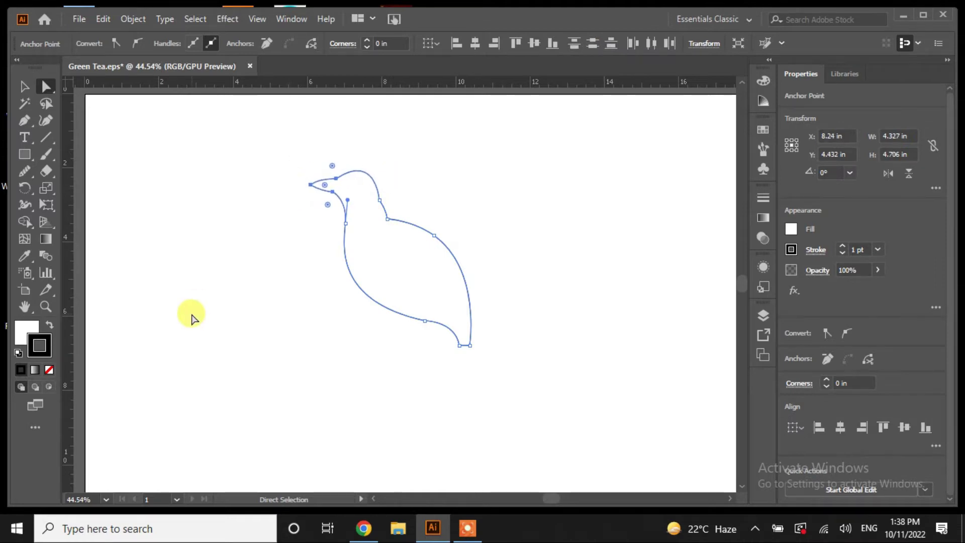
{"action": "left_click", "coordinate": [210, 314]}
{"action": "left_click", "coordinate": [325, 191]}
{"action": "left_click", "coordinate": [264, 272]}
{"action": "left_click", "coordinate": [339, 178]}
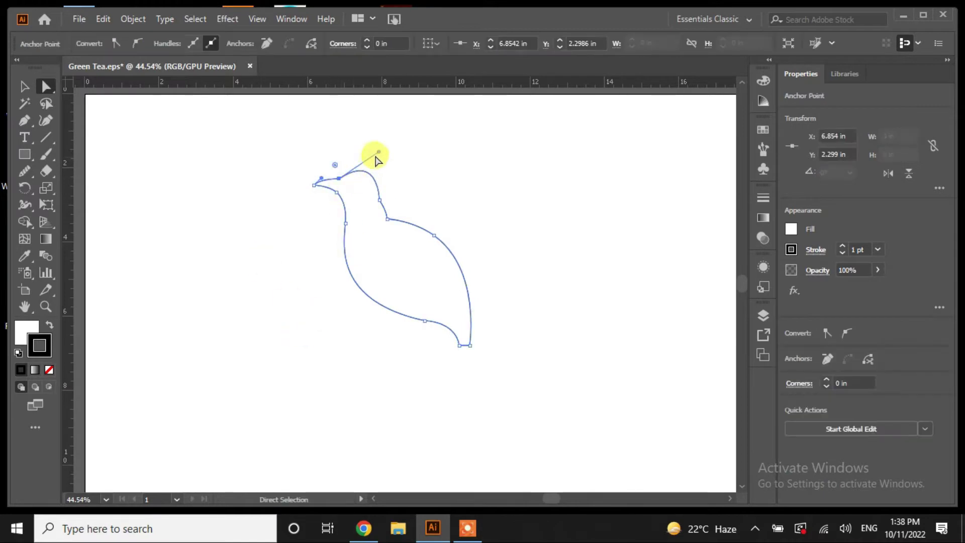
{"action": "left_click_drag", "start_coordinate": [381, 204], "coordinate": [380, 195]}
Step: Adjust a head direction handle so the head is rounder
{"action": "left_click", "coordinate": [334, 320]}
{"action": "left_click", "coordinate": [382, 194]}
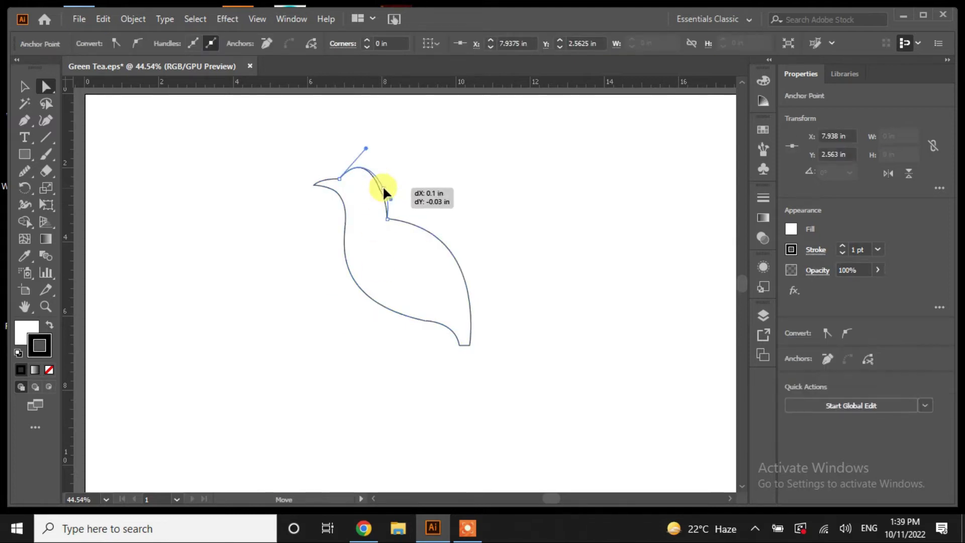
{"action": "left_click_drag", "start_coordinate": [366, 149], "coordinate": [373, 150]}
{"action": "left_click", "coordinate": [285, 282]}
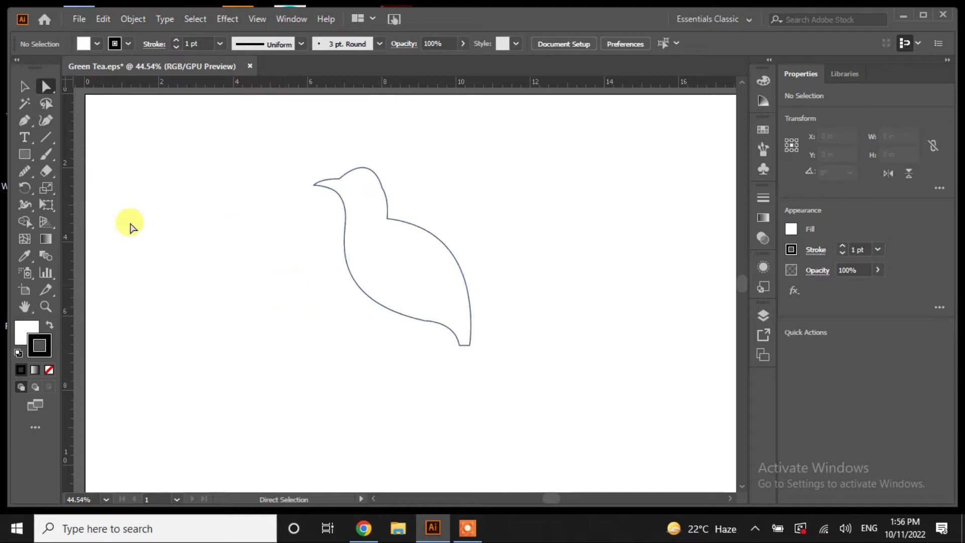
Step: Zoom in and draw a closed crest path from the head up to a tip and down to the beak
{"action": "key", "text": "p"}
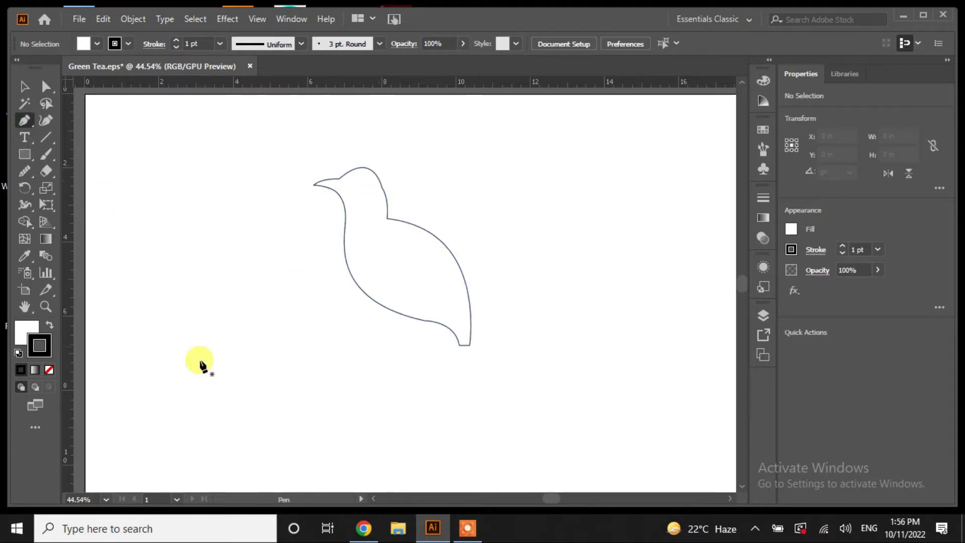
{"action": "key", "text": "ctrl+plus"}
{"action": "key", "text": "ctrl+plus"}
{"action": "scroll", "coordinate": [433, 333], "scroll_direction": "up", "scroll_amount": 3}
{"action": "scroll", "coordinate": [437, 276], "scroll_direction": "left", "scroll_amount": 1}
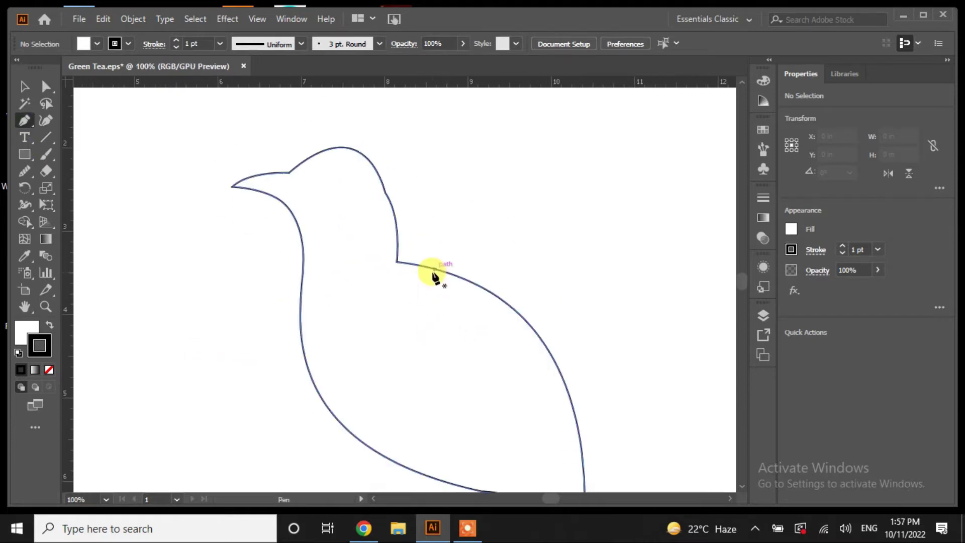
{"action": "left_click", "coordinate": [381, 192]}
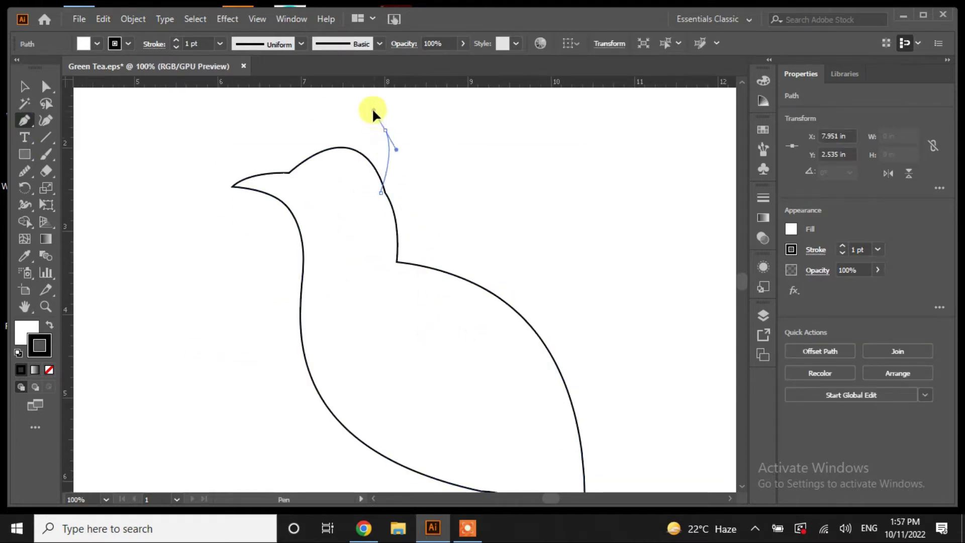
{"action": "left_click", "coordinate": [386, 131]}
{"action": "left_click_drag", "start_coordinate": [380, 149], "coordinate": [378, 112]}
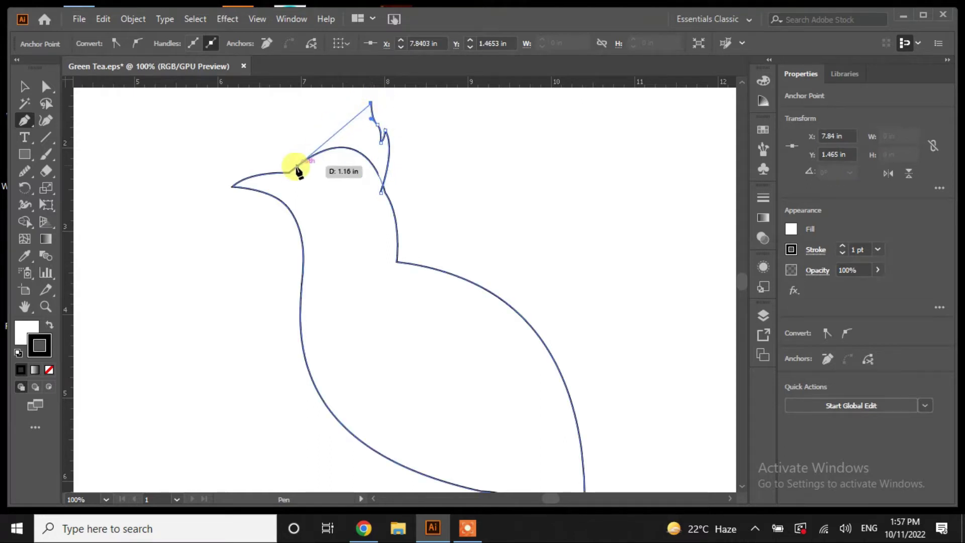
{"action": "left_click_drag", "start_coordinate": [289, 178], "coordinate": [268, 232]}
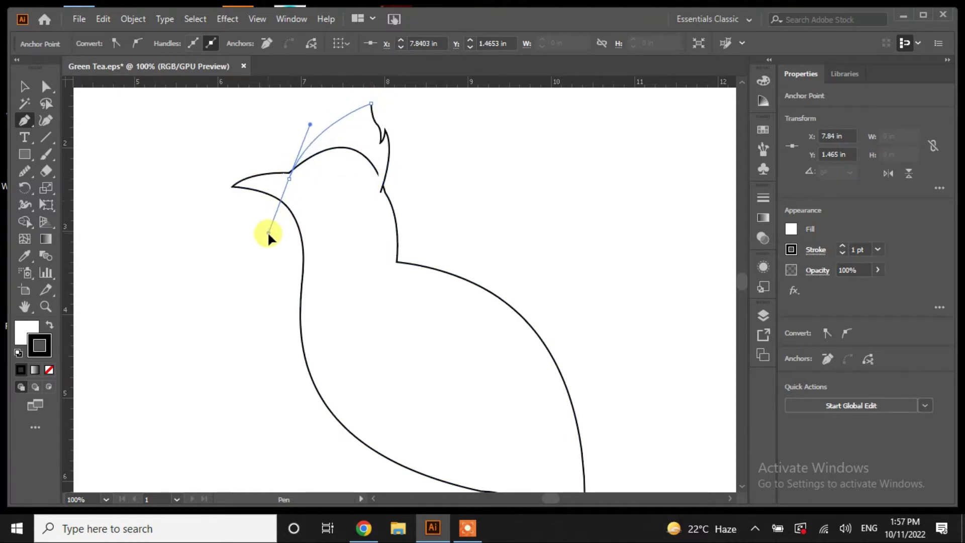
{"action": "left_click", "coordinate": [289, 178]}
{"action": "left_click_drag", "start_coordinate": [380, 190], "coordinate": [398, 240]}
Step: Reshape the crest's tip, right side, beak-side anchor and base, then select everything
{"action": "left_click", "coordinate": [46, 87]}
{"action": "left_click", "coordinate": [175, 263]}
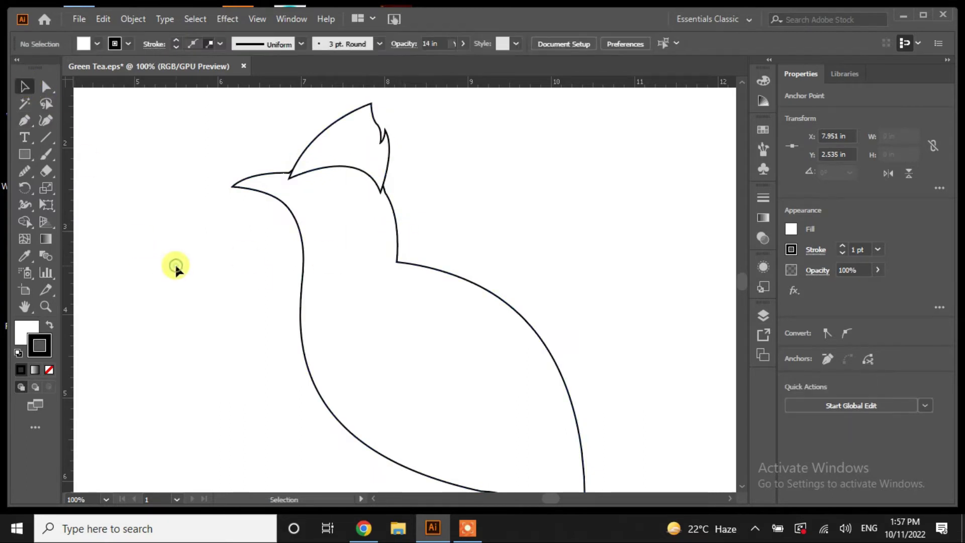
{"action": "left_click", "coordinate": [371, 107]}
{"action": "left_click_drag", "start_coordinate": [371, 103], "coordinate": [365, 97]}
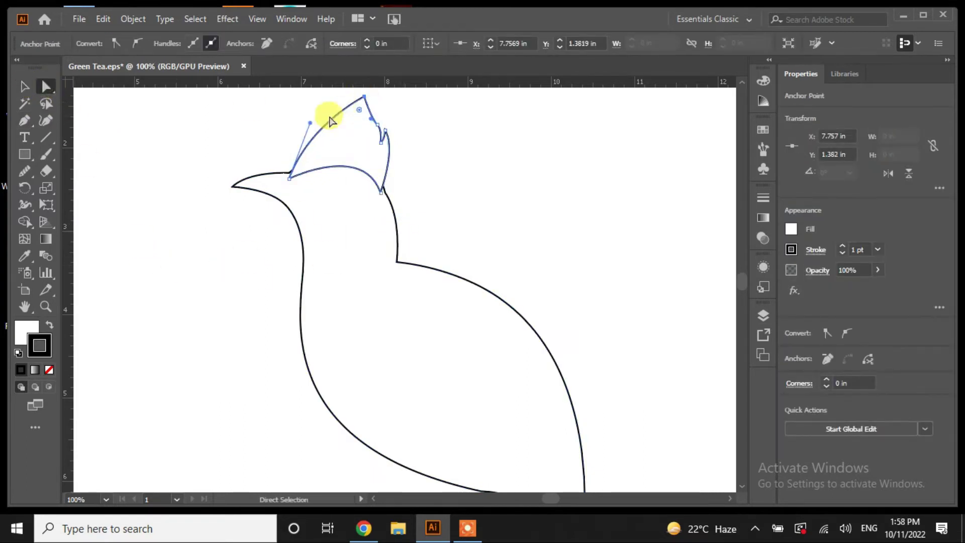
{"action": "left_click_drag", "start_coordinate": [387, 129], "coordinate": [381, 160]}
{"action": "left_click_drag", "start_coordinate": [364, 95], "coordinate": [383, 131]}
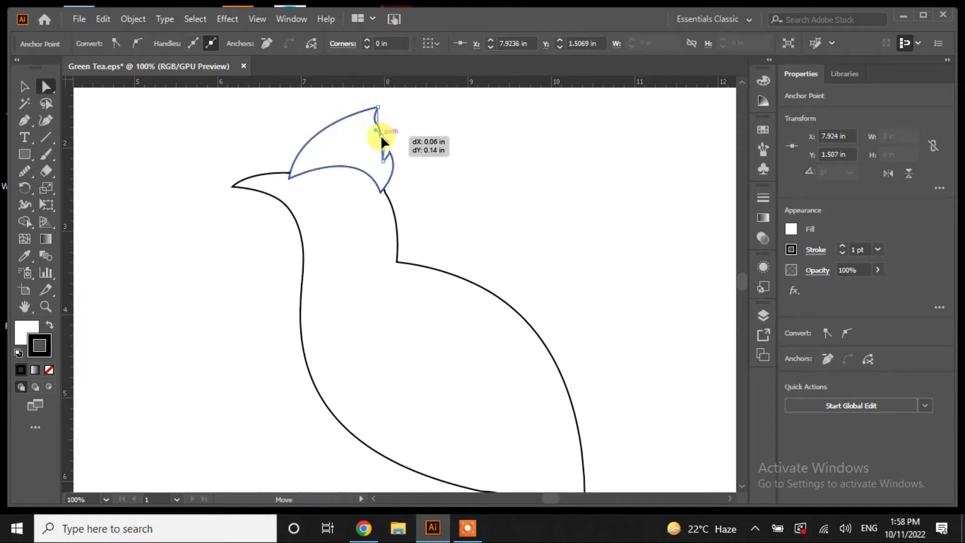
{"action": "left_click_drag", "start_coordinate": [289, 177], "coordinate": [291, 170]}
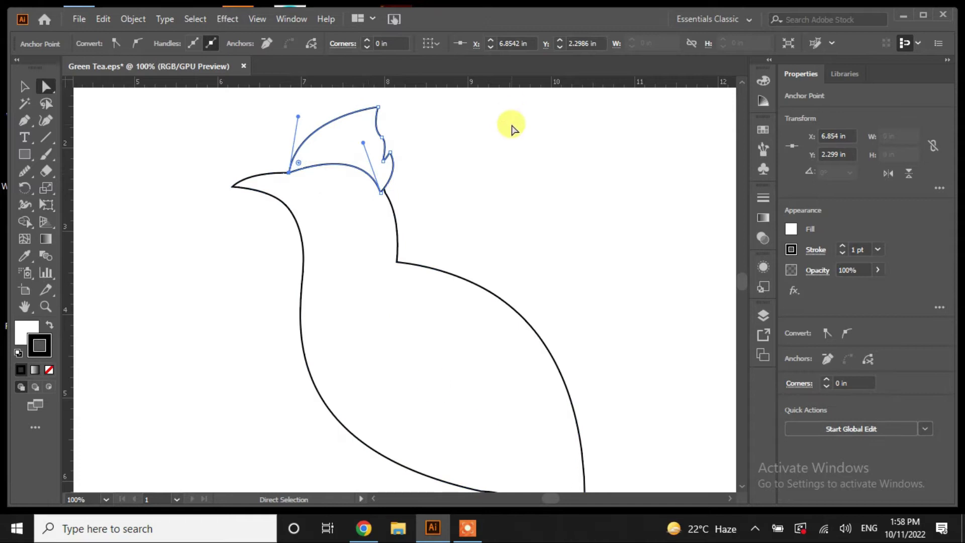
{"action": "left_click_drag", "start_coordinate": [379, 195], "coordinate": [384, 195]}
{"action": "left_click", "coordinate": [475, 215]}
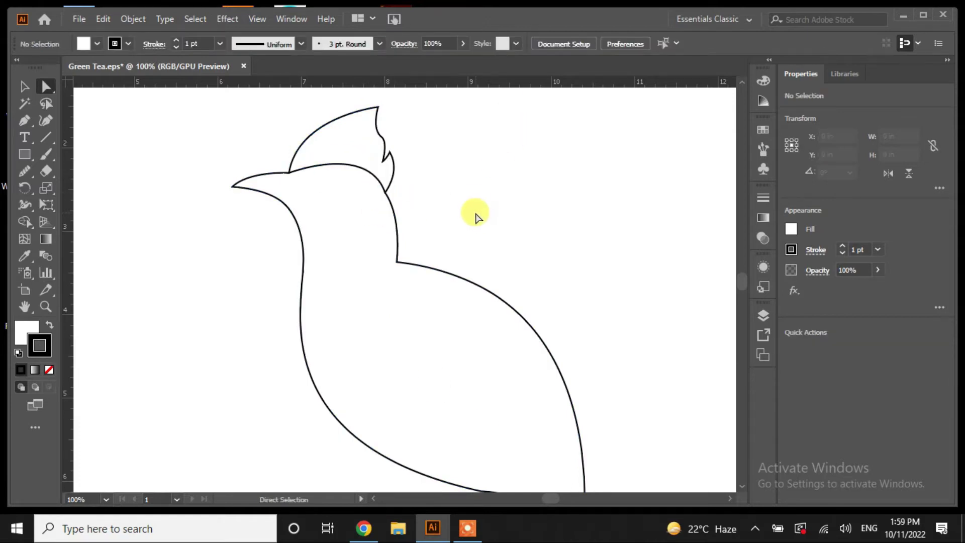
{"action": "key", "text": "ctrl+a"}
Step: Unite the crest and bird into one shape and shift it slightly lower and right
{"action": "left_click", "coordinate": [24, 86]}
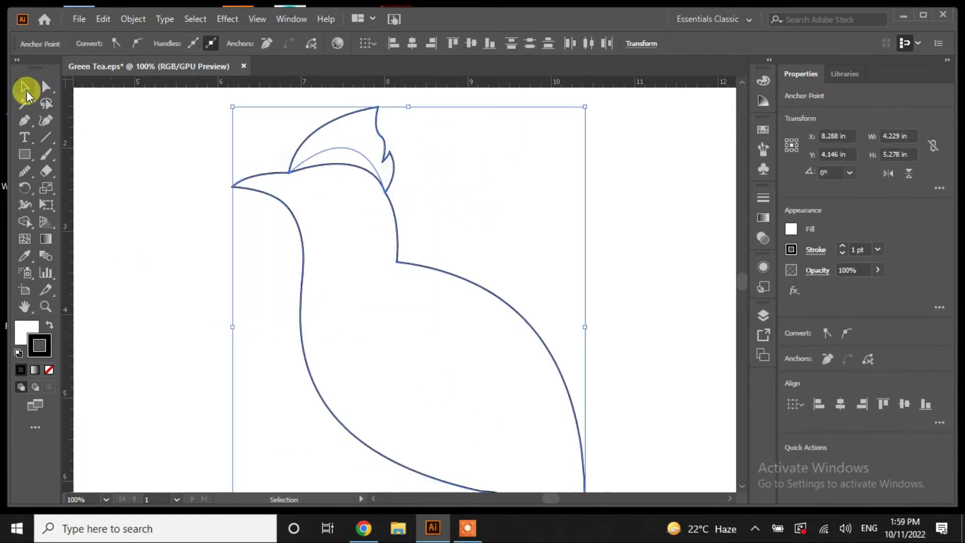
{"action": "left_click", "coordinate": [793, 410]}
{"action": "left_click", "coordinate": [653, 330]}
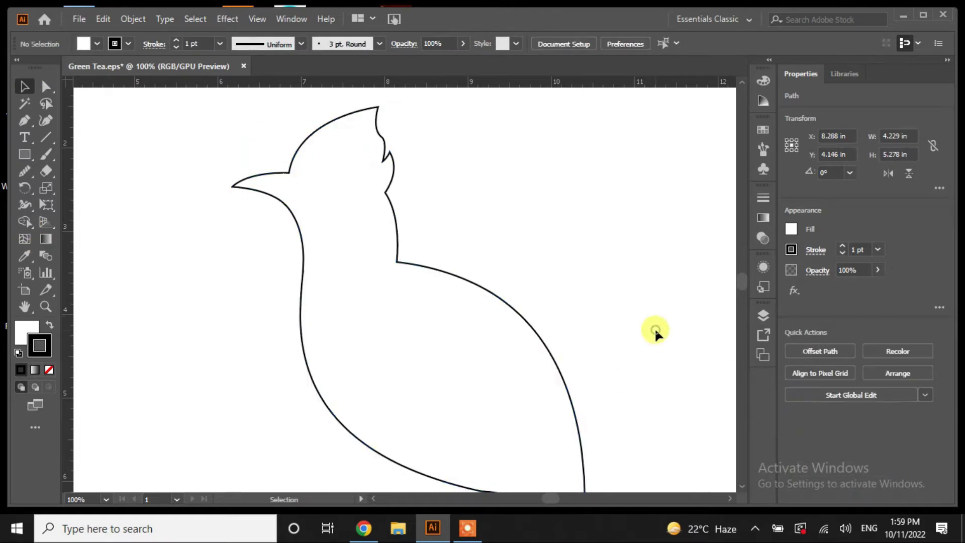
{"action": "key", "text": "ctrl+0"}
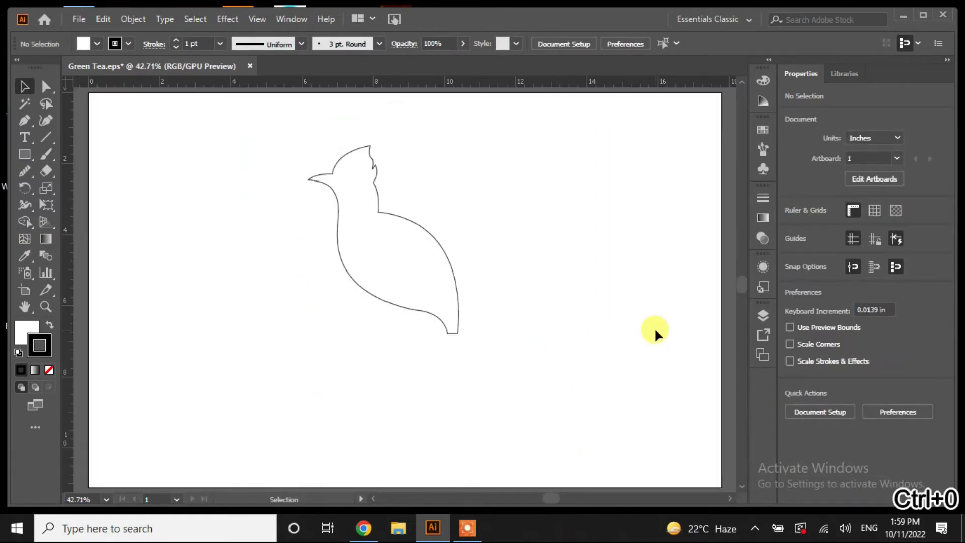
{"action": "left_click_drag", "start_coordinate": [490, 160], "coordinate": [453, 241]}
{"action": "left_click_drag", "start_coordinate": [371, 281], "coordinate": [381, 309]}
{"action": "left_click", "coordinate": [513, 336]}
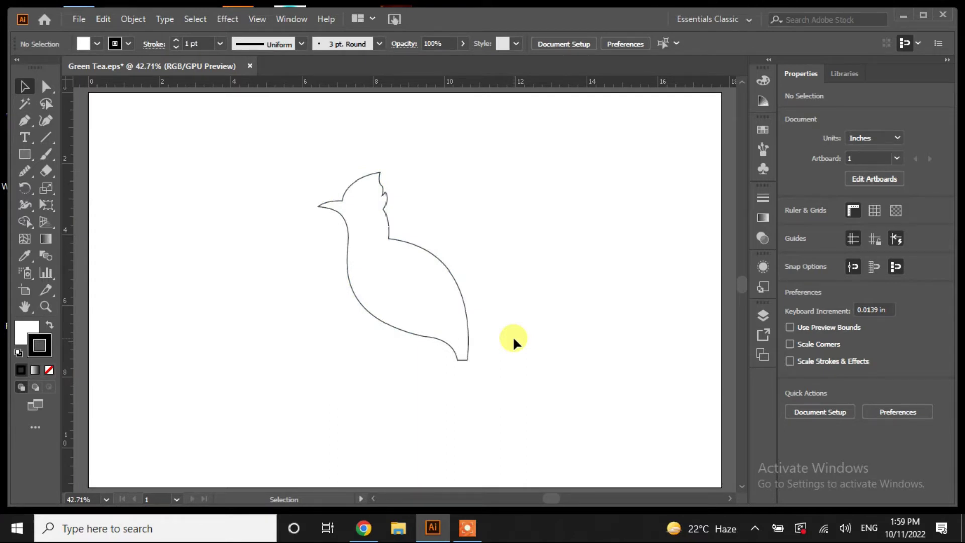
Step: Fill the merged bird silhouette with solid black
{"action": "key", "text": "ctrl+a"}
{"action": "left_click", "coordinate": [97, 43]}
{"action": "left_click", "coordinate": [35, 65]}
{"action": "left_click", "coordinate": [257, 214]}
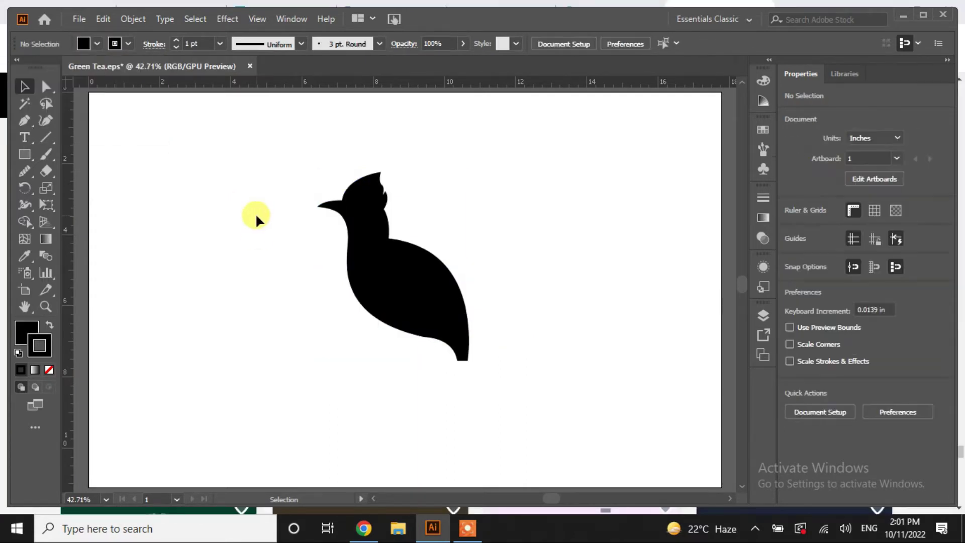
{"action": "left_click", "coordinate": [24, 120]}
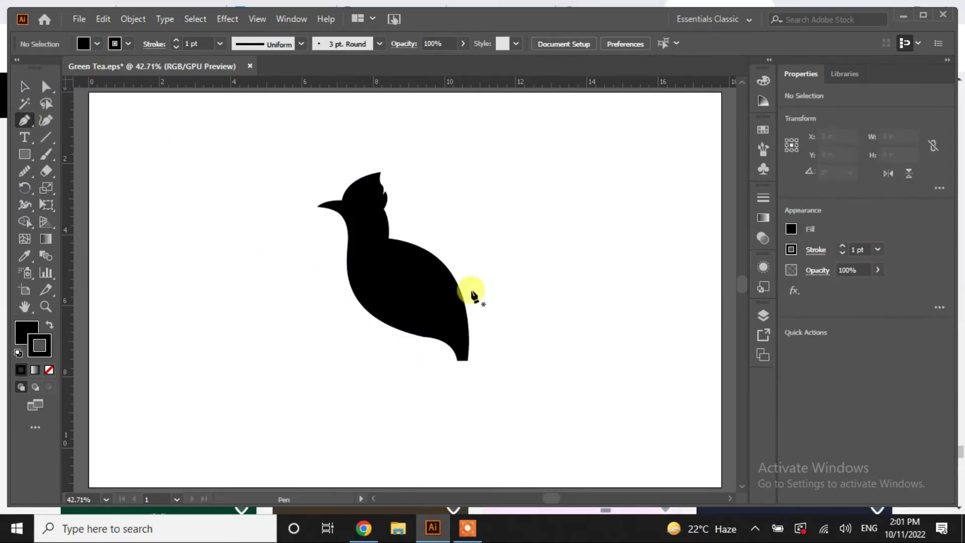
Step: Draw an open curve from the bird's back along the body toward the tail
{"action": "left_click", "coordinate": [393, 248]}
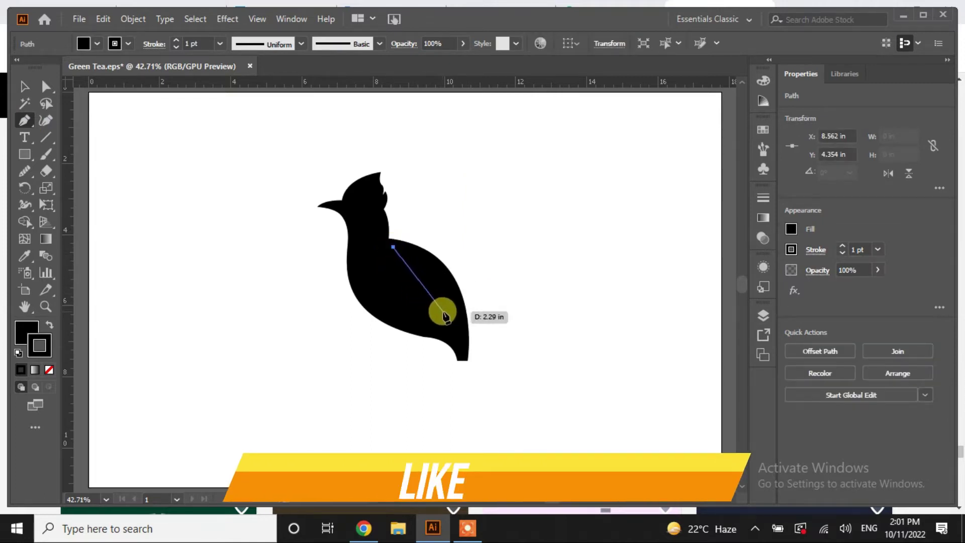
{"action": "left_click_drag", "start_coordinate": [459, 330], "coordinate": [529, 355]}
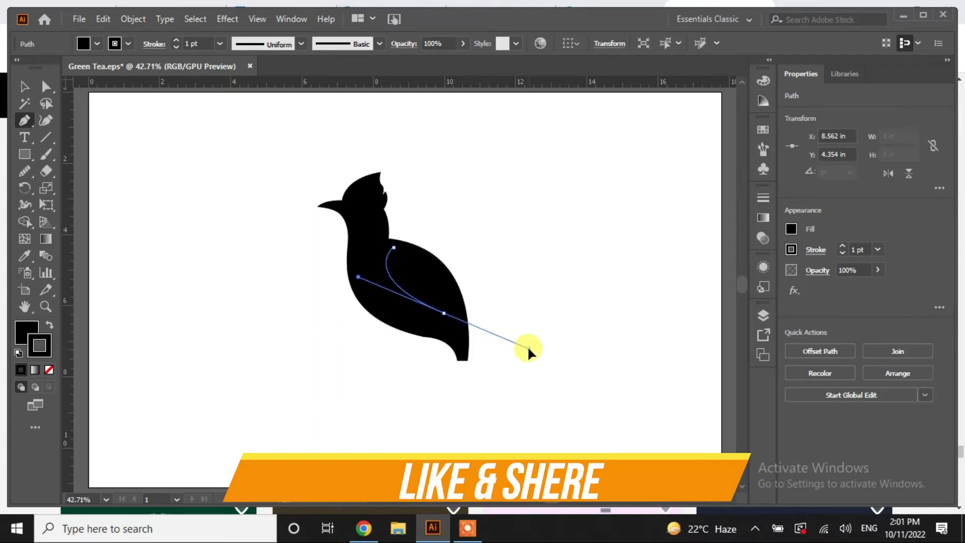
{"action": "left_click", "coordinate": [444, 313]}
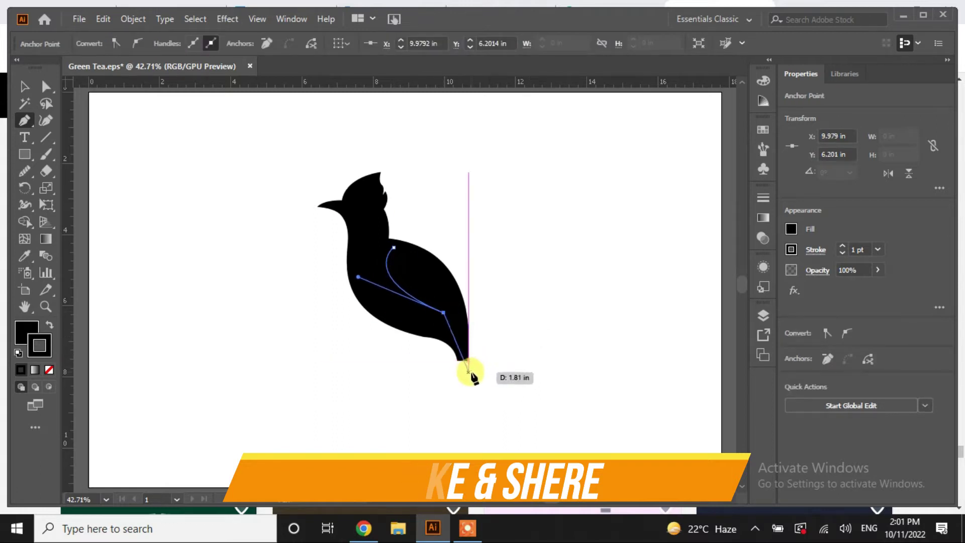
{"action": "left_click_drag", "start_coordinate": [473, 374], "coordinate": [477, 423]}
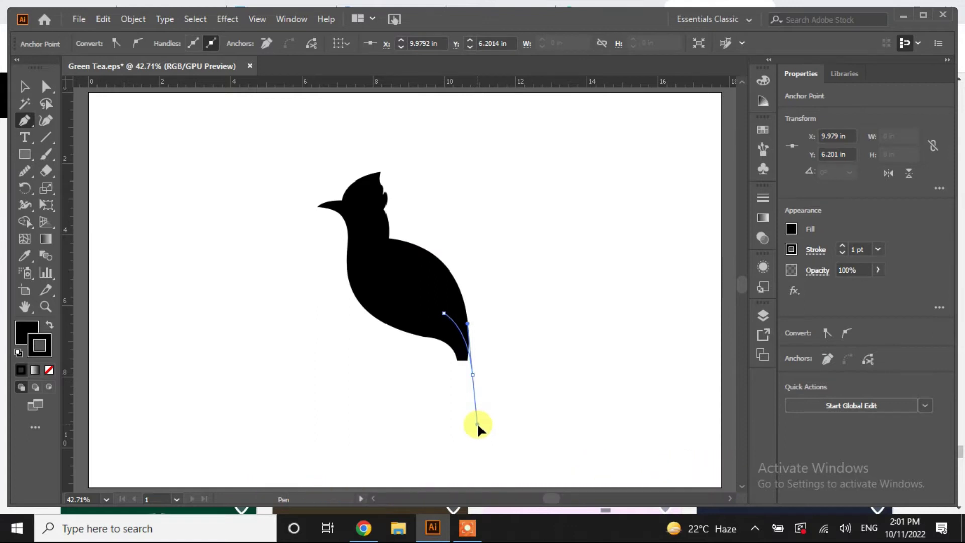
{"action": "left_click_drag", "start_coordinate": [533, 381], "coordinate": [538, 382]}
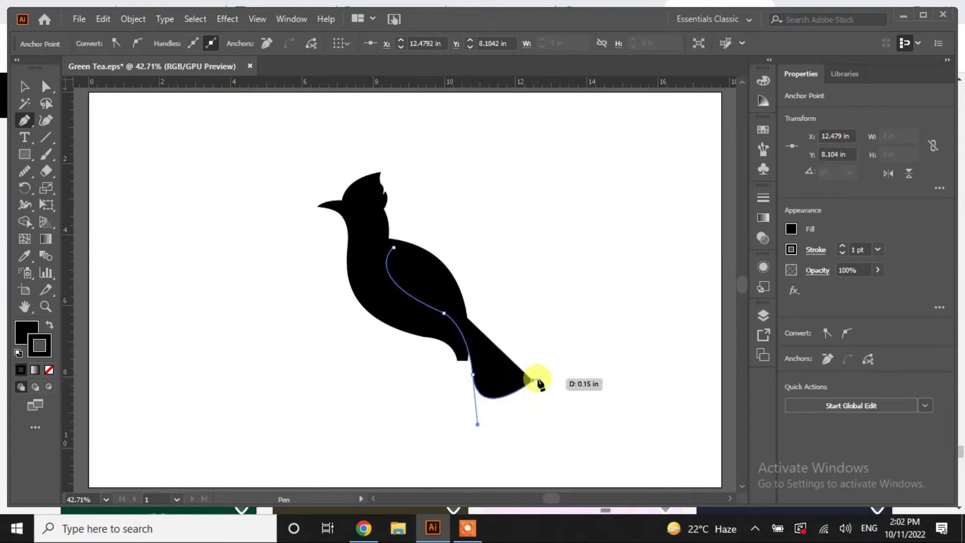
{"action": "key", "text": "ctrl+z"}
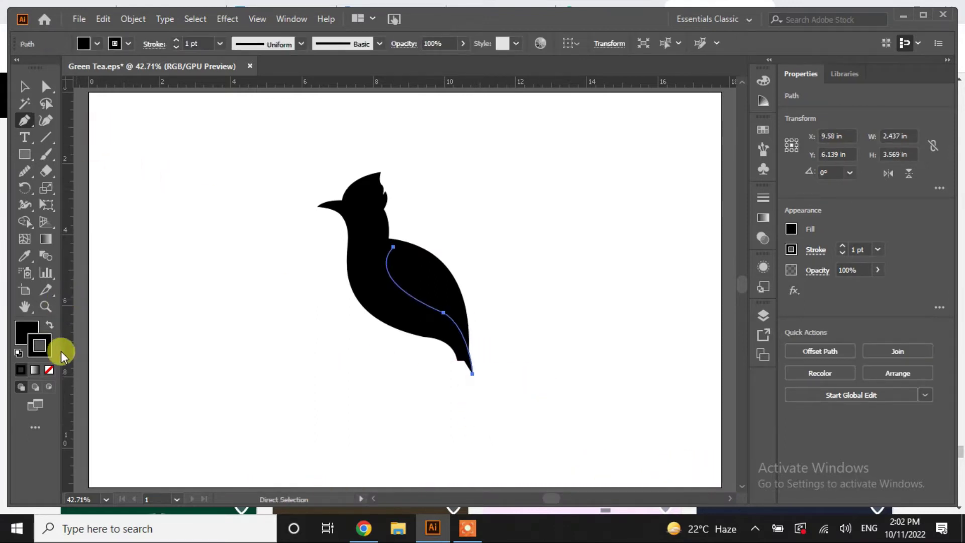
Step: Give the curve no fill, a white stroke and a heavier stroke weight
{"action": "left_click", "coordinate": [49, 371]}
{"action": "left_click", "coordinate": [49, 324]}
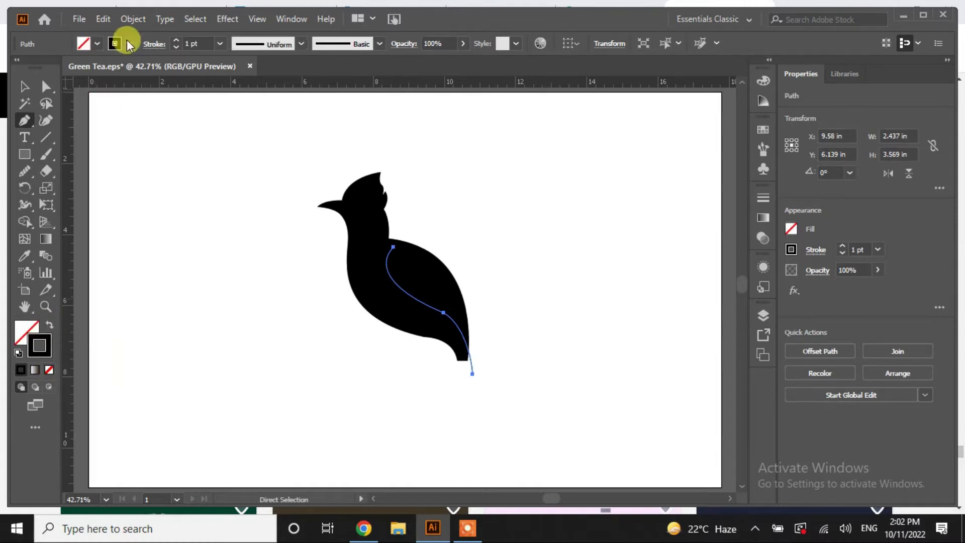
{"action": "left_click", "coordinate": [127, 43]}
{"action": "left_click", "coordinate": [29, 67]}
{"action": "key", "text": "p"}
{"action": "left_click", "coordinate": [176, 40]}
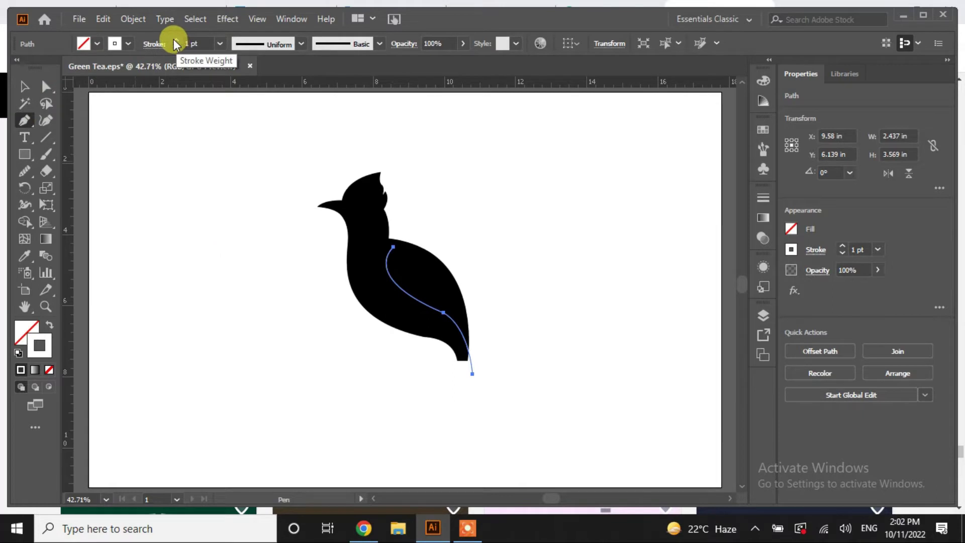
{"action": "left_click", "coordinate": [173, 38], "text": "shift"}
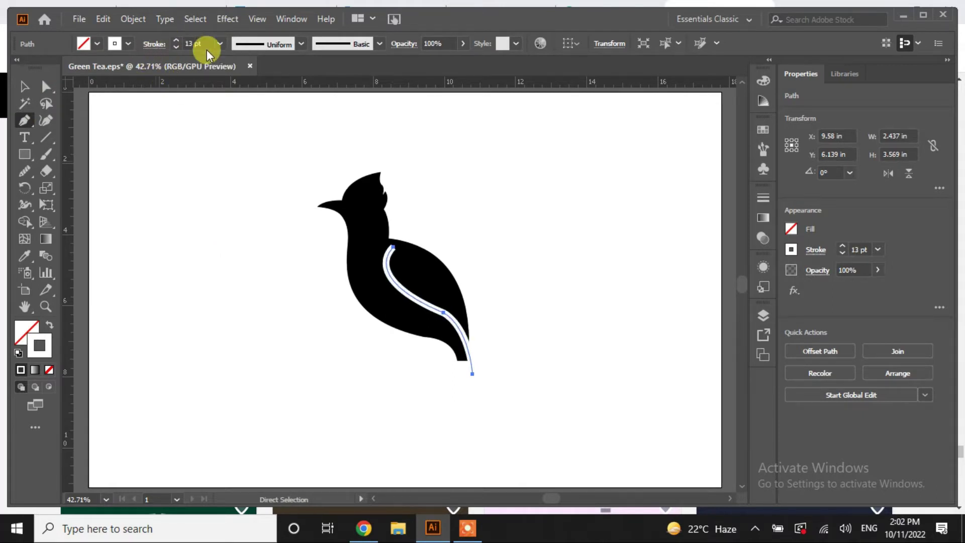
Step: Apply the tapering triangle width profile to the white stroke and flip its direction
{"action": "left_click", "coordinate": [300, 44]}
{"action": "left_click", "coordinate": [273, 89]}
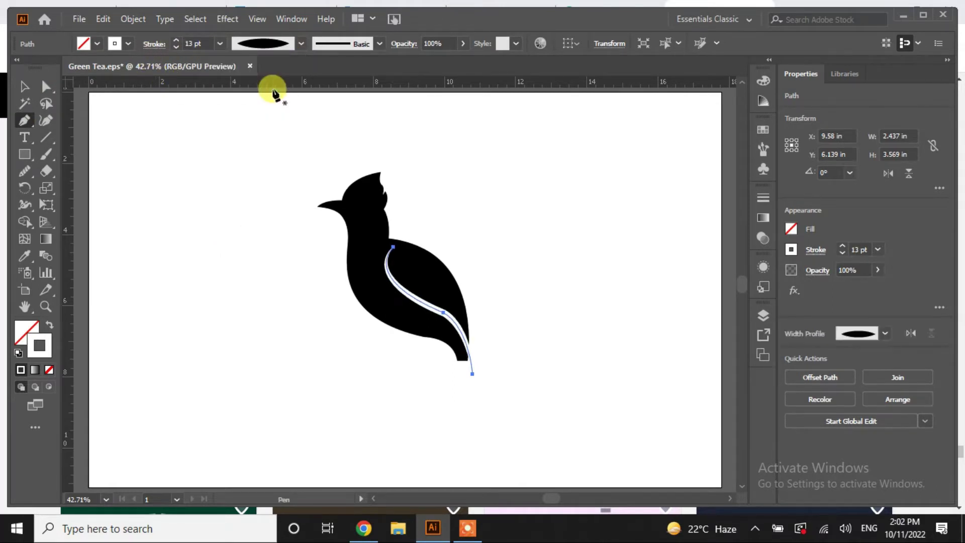
{"action": "left_click", "coordinate": [49, 91]}
{"action": "left_click", "coordinate": [300, 44]}
{"action": "left_click", "coordinate": [253, 159]}
{"action": "left_click", "coordinate": [910, 333]}
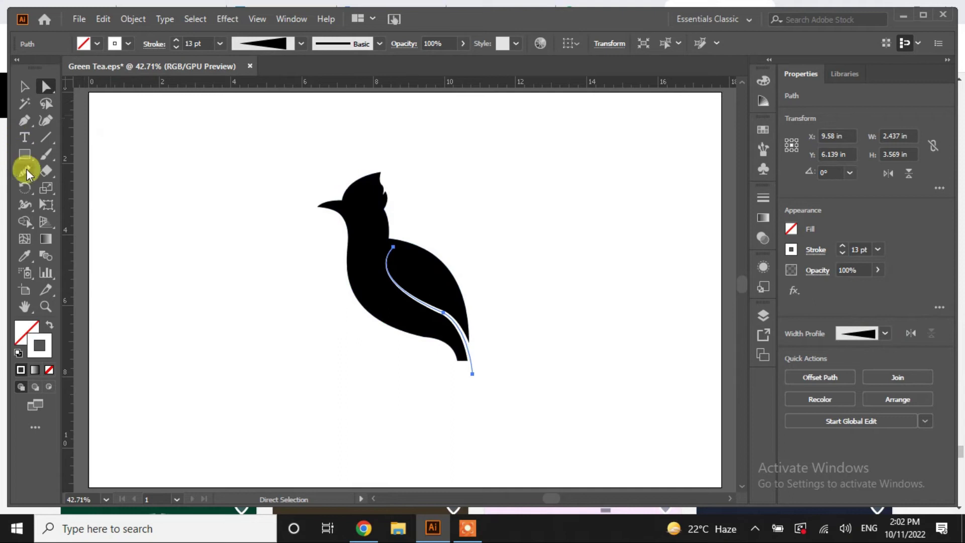
Step: Redraw part of the curve with the Pencil and stretch its bounding box left and down
{"action": "left_click_drag", "start_coordinate": [440, 307], "coordinate": [449, 317]}
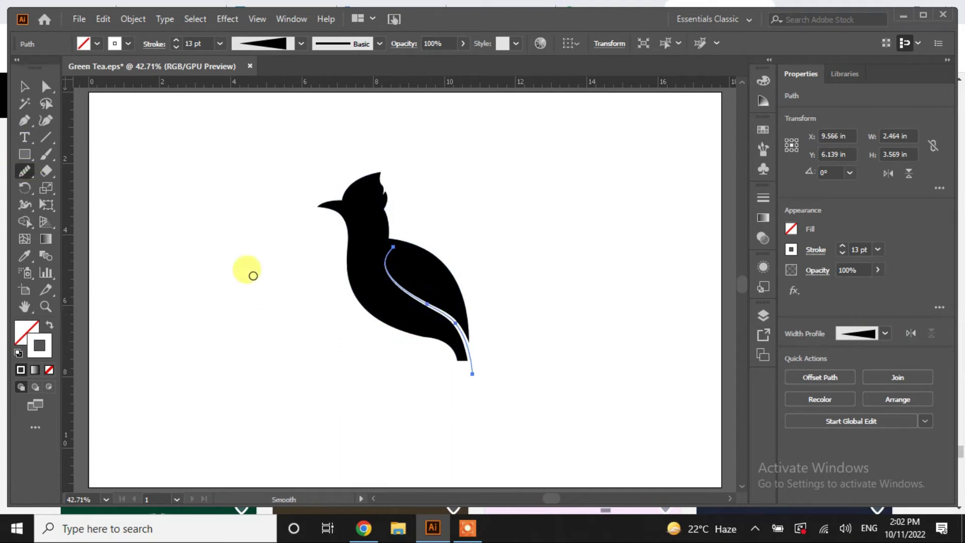
{"action": "left_click", "coordinate": [24, 86]}
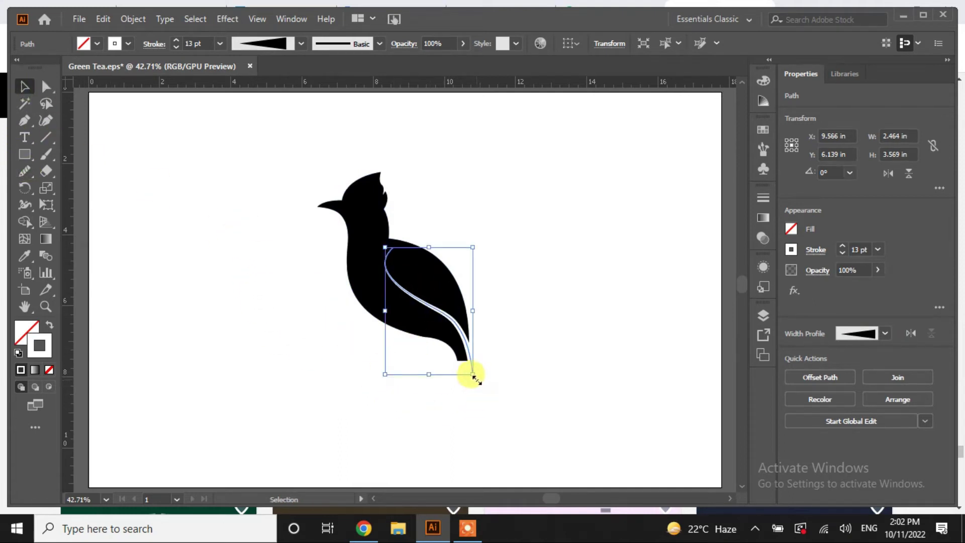
{"action": "left_click_drag", "start_coordinate": [380, 317], "coordinate": [377, 317]}
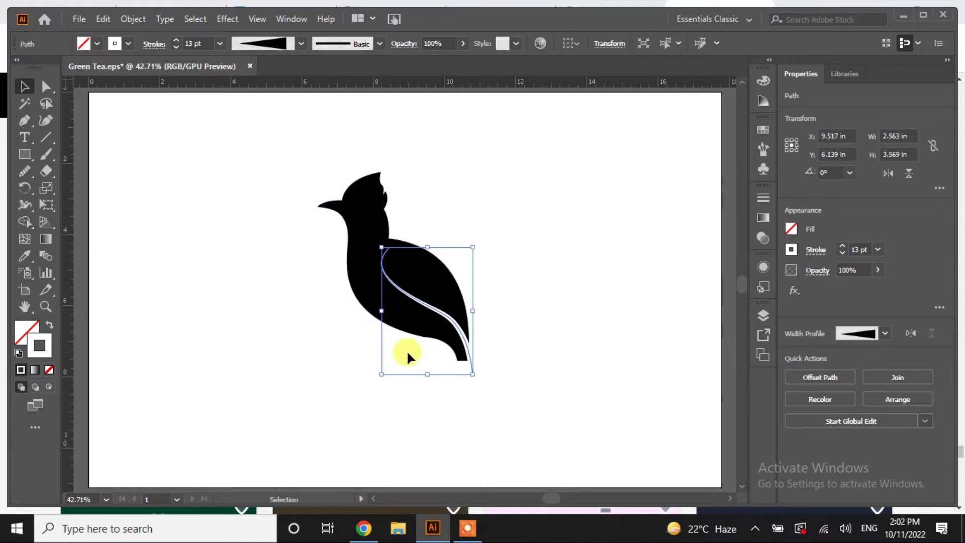
{"action": "left_click_drag", "start_coordinate": [426, 373], "coordinate": [426, 397]}
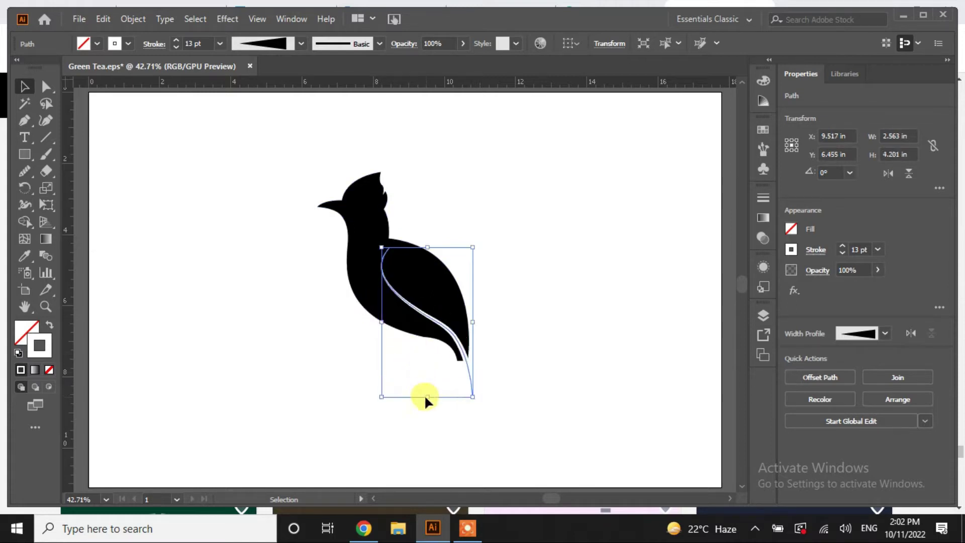
{"action": "left_click_drag", "start_coordinate": [382, 247], "coordinate": [379, 243]}
{"action": "left_click_drag", "start_coordinate": [380, 320], "coordinate": [371, 322]}
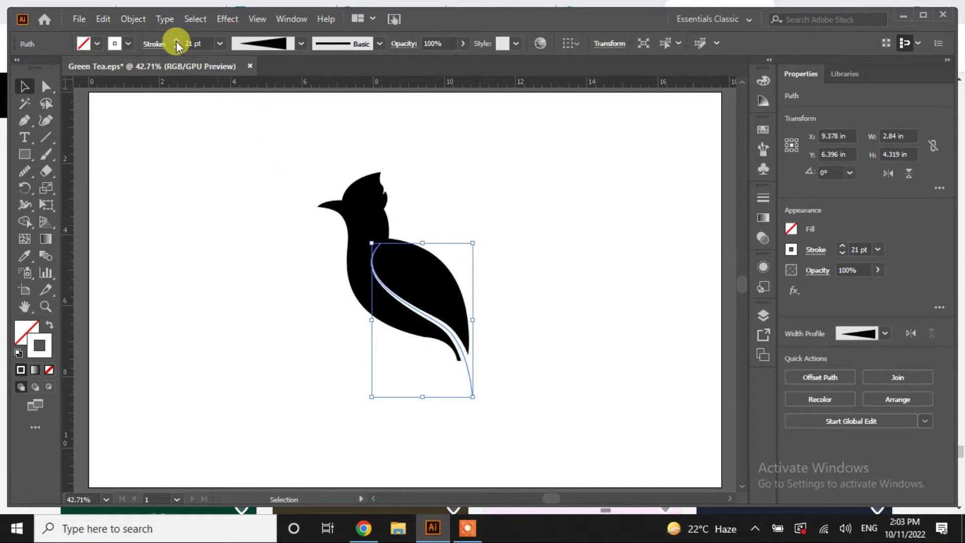
Step: Smooth the upper part of the white curve with the Smooth tool
{"action": "left_click", "coordinate": [24, 171]}
{"action": "mouse_move", "coordinate": [387, 287]}
{"action": "left_mouse_down"}
{"action": "mouse_move", "coordinate": [370, 263]}
{"action": "mouse_move", "coordinate": [377, 276]}
{"action": "left_mouse_up"}
{"action": "left_click", "coordinate": [27, 86]}
{"action": "left_click", "coordinate": [200, 225]}
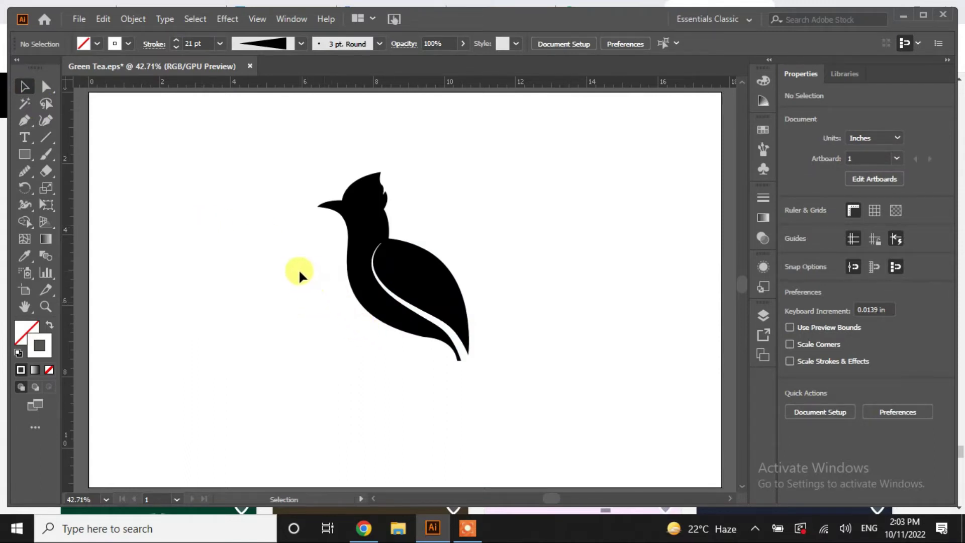
Step: Expand the white tapered stroke's appearance into a filled shape
{"action": "left_click", "coordinate": [464, 362]}
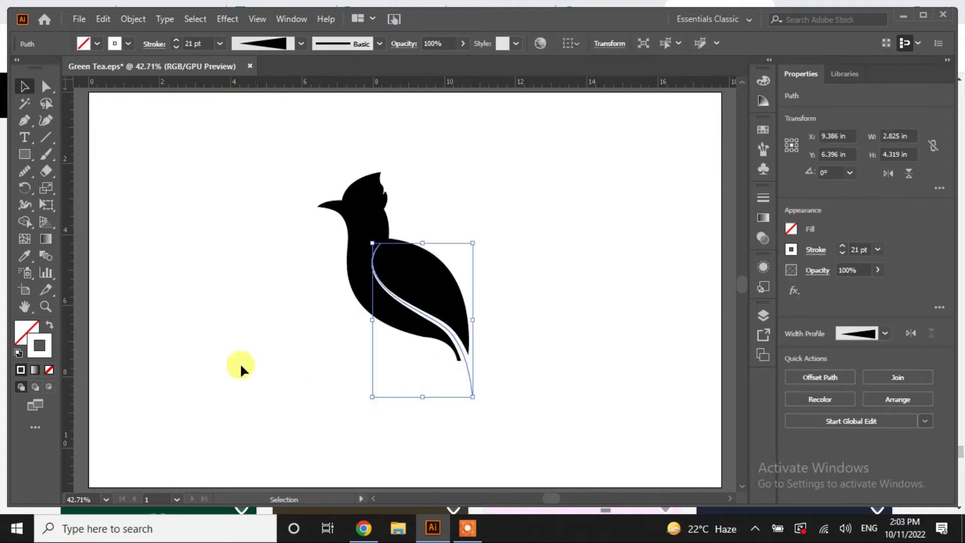
{"action": "left_click", "coordinate": [131, 20]}
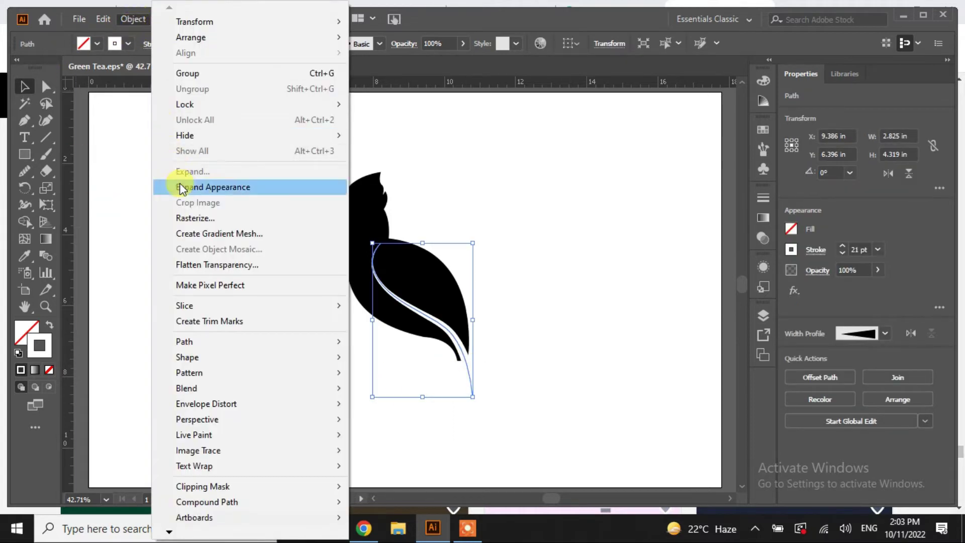
{"action": "left_click", "coordinate": [181, 184]}
{"action": "left_click", "coordinate": [206, 275]}
Step: Select the bird and white shape and Minus Front to cut the wing gap
{"action": "left_click_drag", "start_coordinate": [289, 388], "coordinate": [294, 387]}
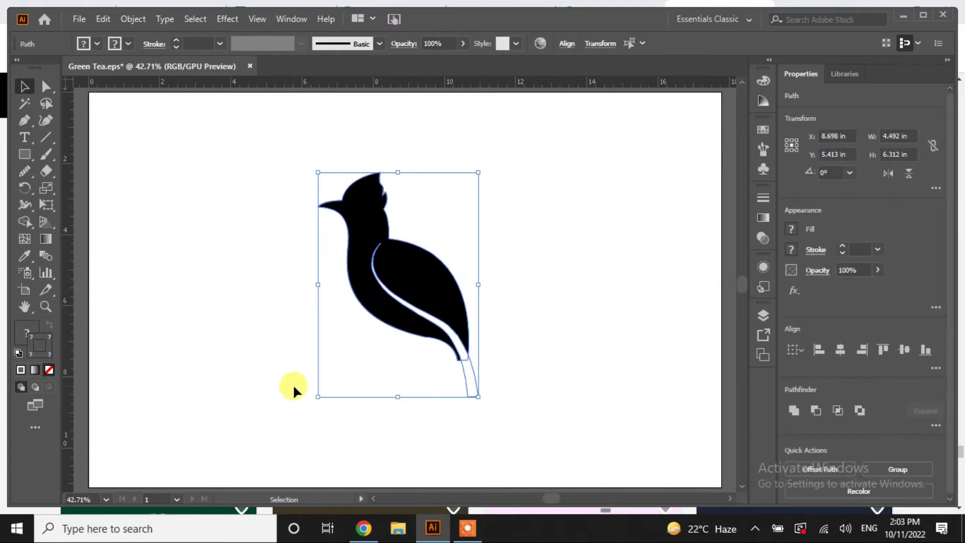
{"action": "left_click", "coordinate": [814, 410]}
{"action": "left_click", "coordinate": [610, 381]}
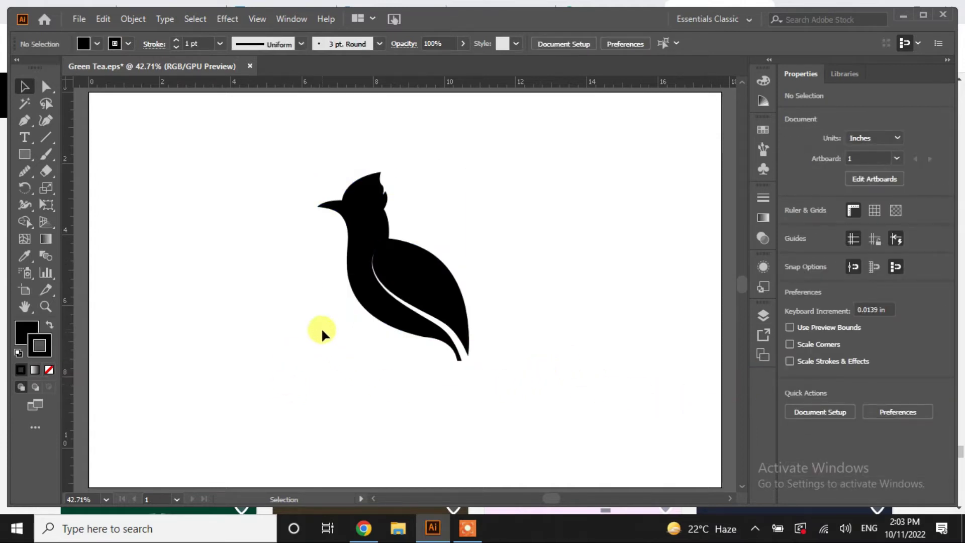
{"action": "left_click", "coordinate": [422, 291]}
{"action": "left_click", "coordinate": [299, 309]}
Step: Draw a small circle and place it on the bird's head as the eye
{"action": "left_click", "coordinate": [24, 154]}
{"action": "left_click_drag", "start_coordinate": [295, 242], "coordinate": [302, 247]}
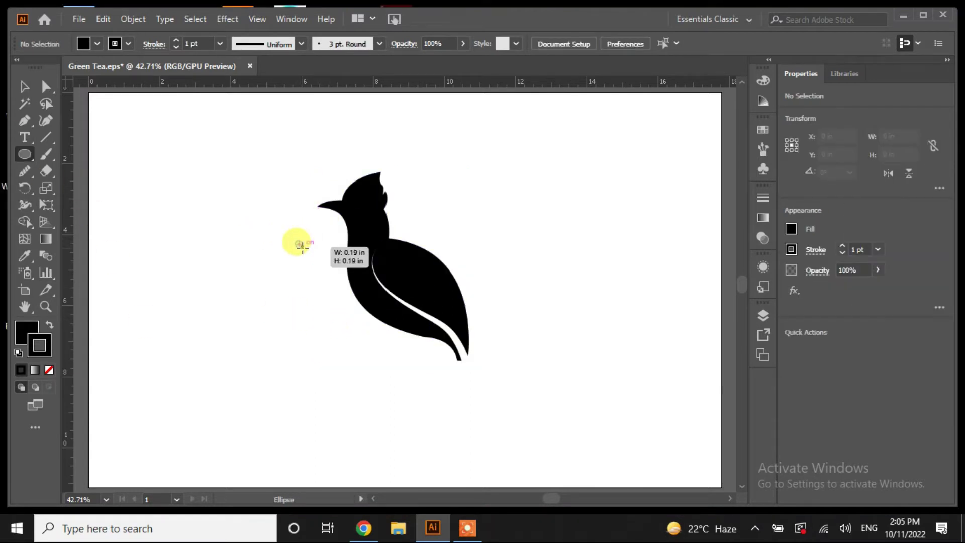
{"action": "left_click", "coordinate": [24, 86]}
{"action": "left_click", "coordinate": [271, 283]}
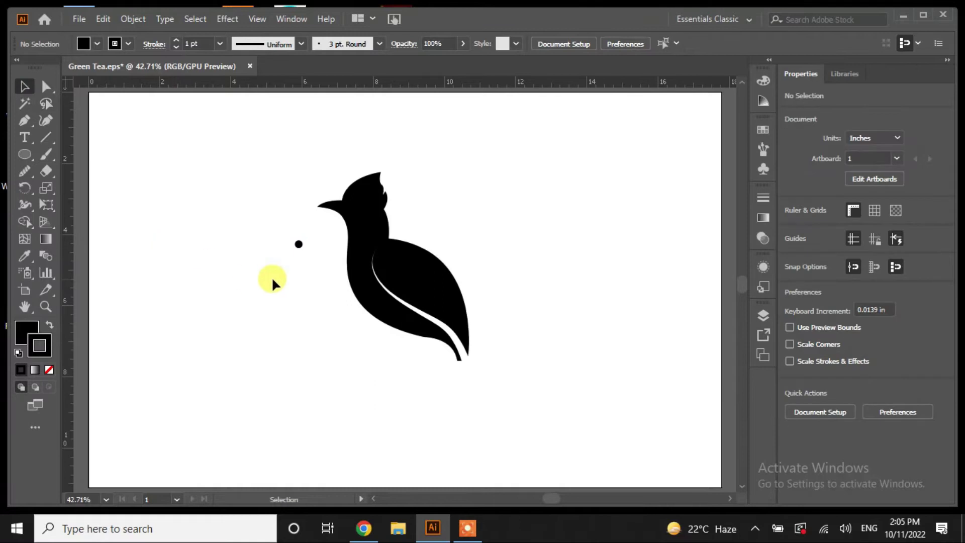
{"action": "left_click_drag", "start_coordinate": [298, 244], "coordinate": [361, 209]}
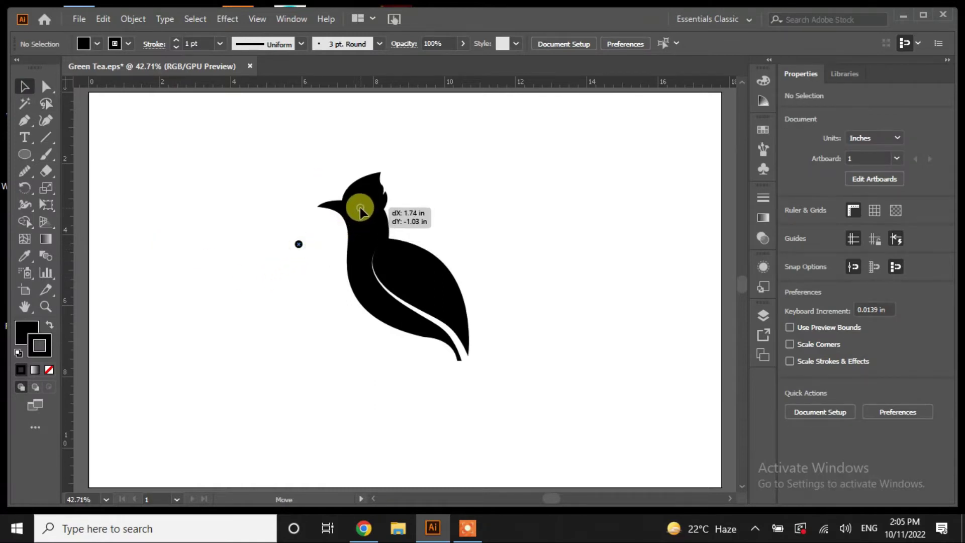
{"action": "left_click_drag", "start_coordinate": [360, 211], "coordinate": [359, 209]}
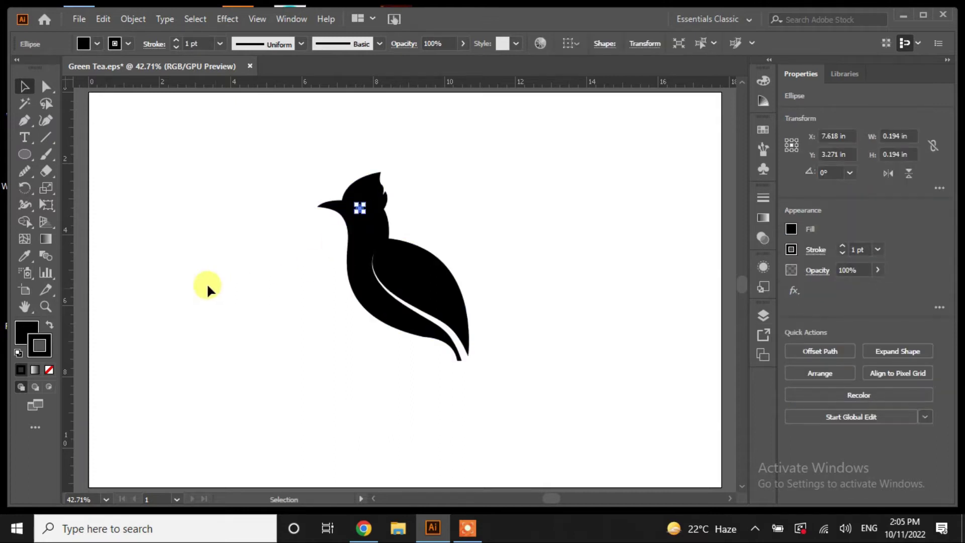
Step: Make the eye circle white with no outline
{"action": "left_click", "coordinate": [83, 44]}
{"action": "left_click", "coordinate": [29, 67]}
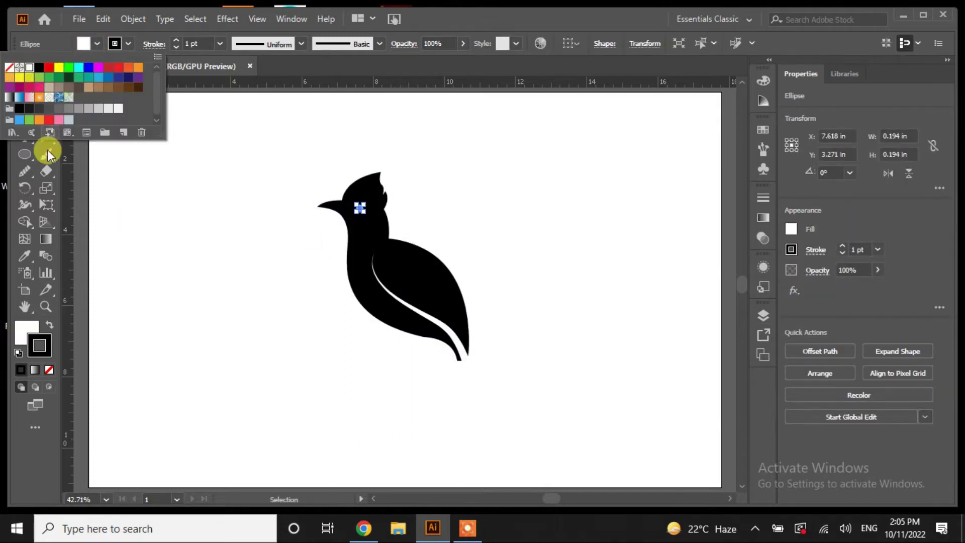
{"action": "left_click", "coordinate": [45, 347]}
{"action": "left_click", "coordinate": [49, 370]}
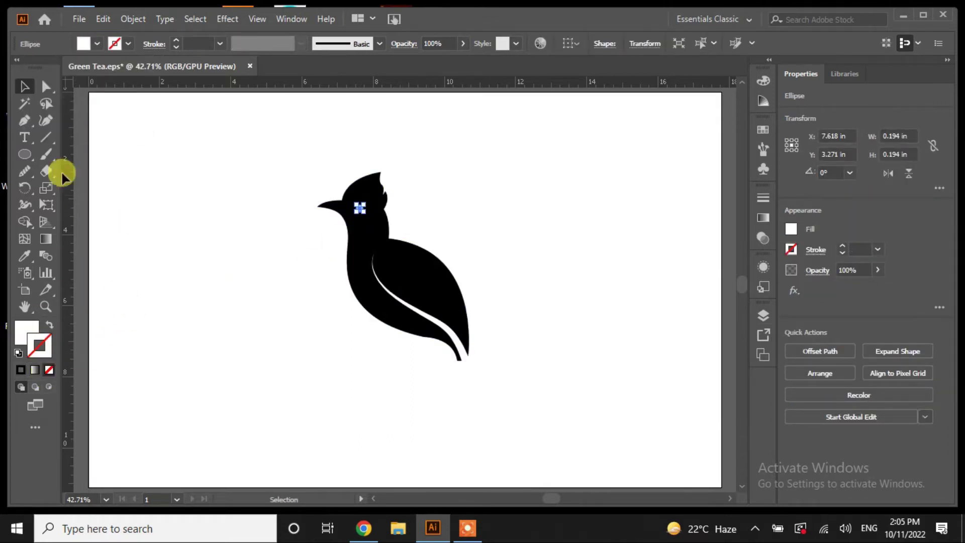
{"action": "left_click", "coordinate": [166, 257]}
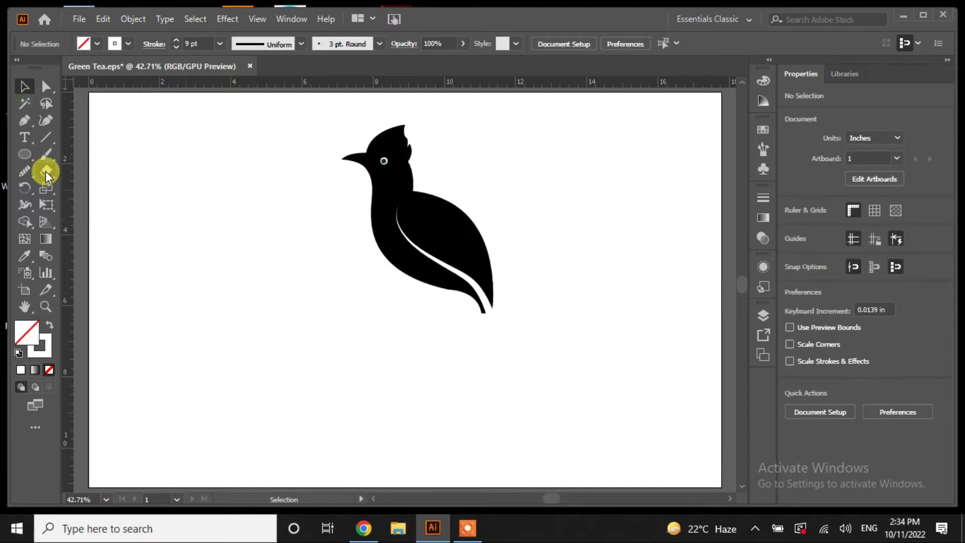
Step: Draw a large circle around the bird with a thick black stroke of 38 pt
{"action": "key", "text": "l"}
{"action": "left_click_drag", "start_coordinate": [149, 158], "coordinate": [396, 405]}
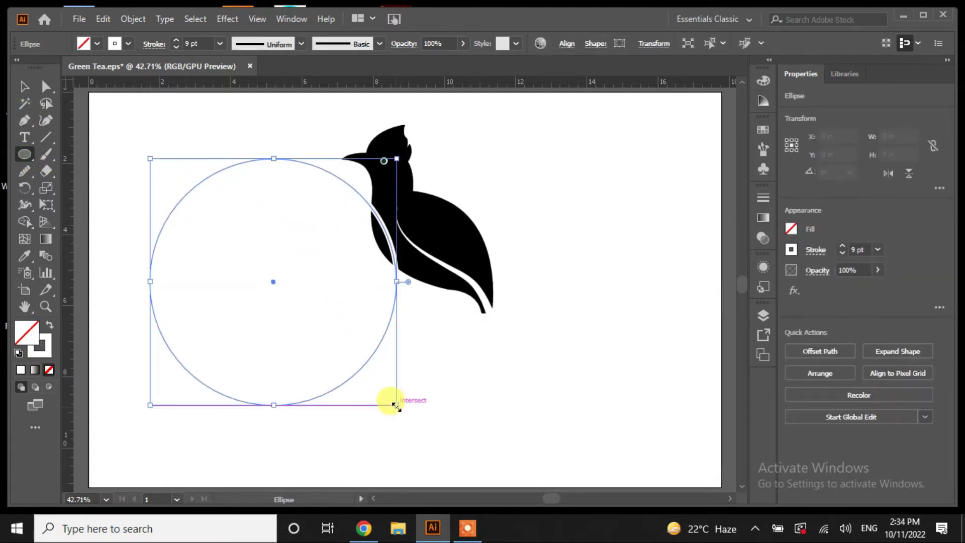
{"action": "left_click", "coordinate": [128, 44]}
{"action": "left_click", "coordinate": [39, 67]}
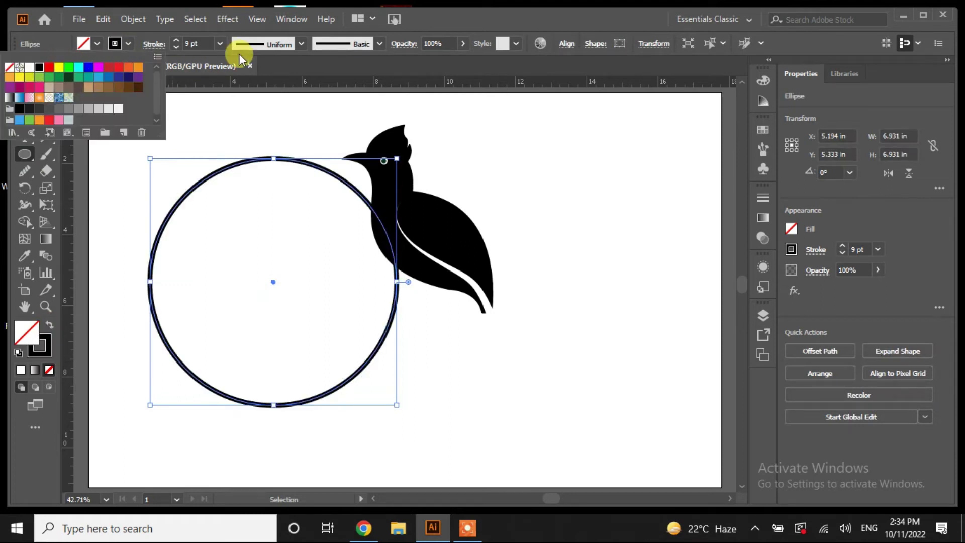
{"action": "left_click", "coordinate": [177, 45]}
{"action": "left_click", "coordinate": [177, 44]}
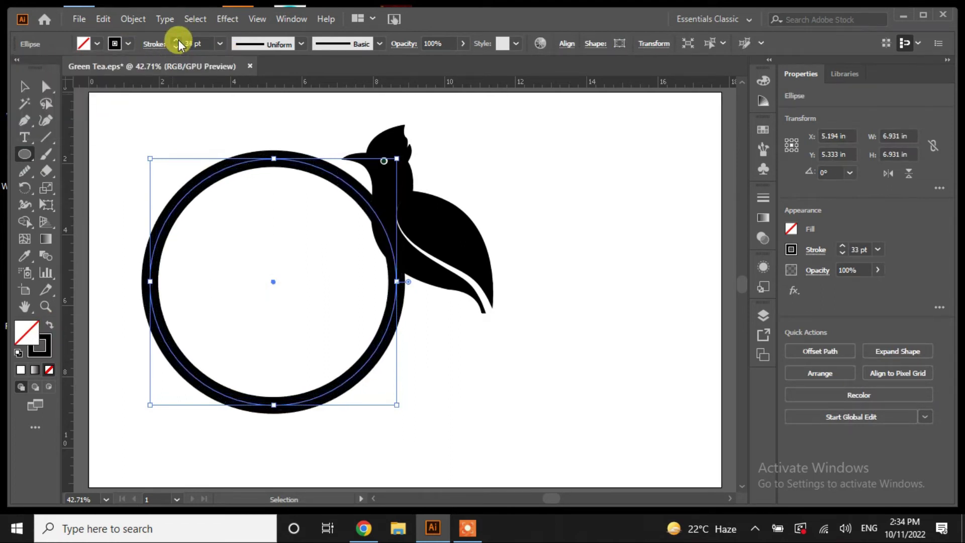
{"action": "left_click", "coordinate": [177, 44]}
Step: Add a copy with an 8 pt white stroke, scaled and centred just inside the ring
{"action": "mouse_move", "coordinate": [279, 285]}
{"action": "left_mouse_down"}
{"action": "mouse_move", "coordinate": [464, 361]}
{"action": "mouse_move", "coordinate": [592, 248]}
{"action": "left_mouse_up"}
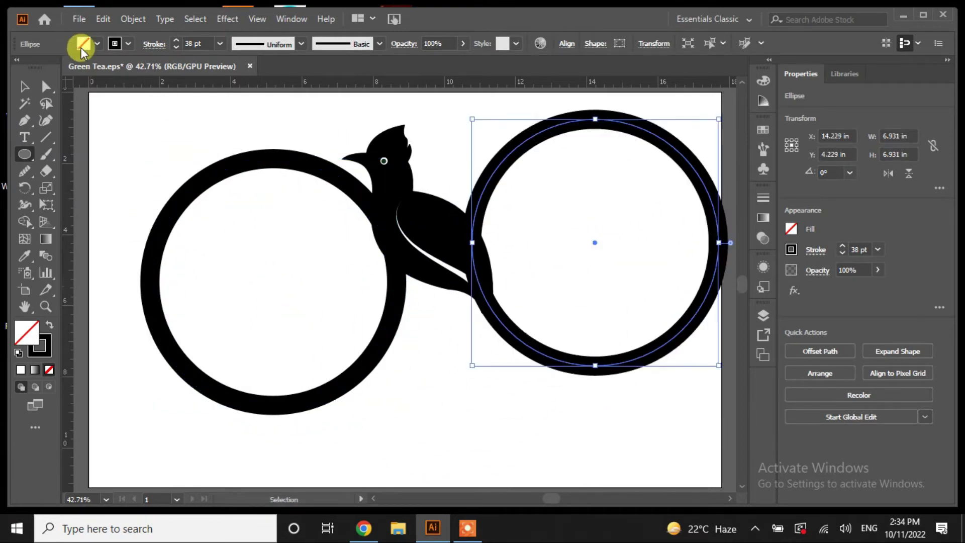
{"action": "left_click", "coordinate": [176, 47]}
{"action": "left_click", "coordinate": [176, 47]}
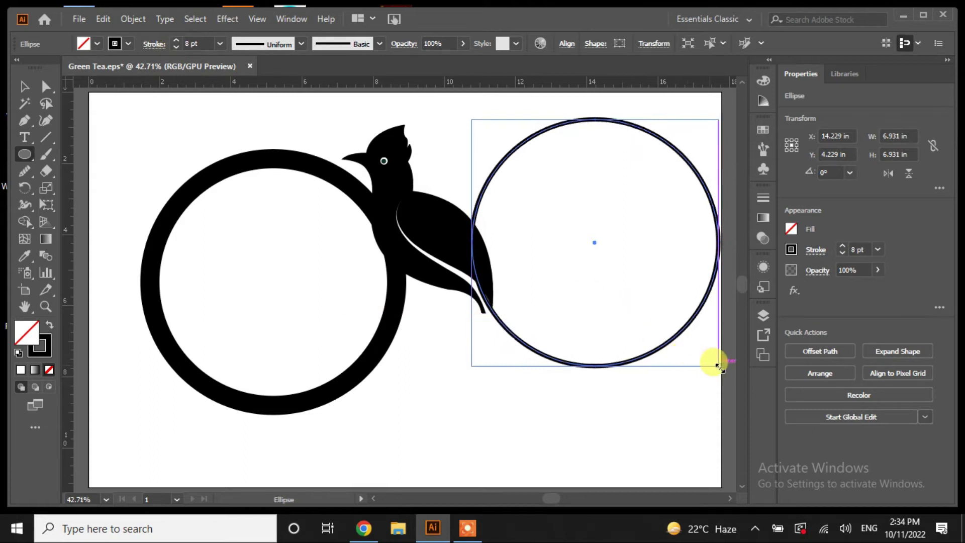
{"action": "left_click_drag", "start_coordinate": [718, 366], "coordinate": [710, 356]}
{"action": "left_click_drag", "start_coordinate": [594, 245], "coordinate": [276, 286]}
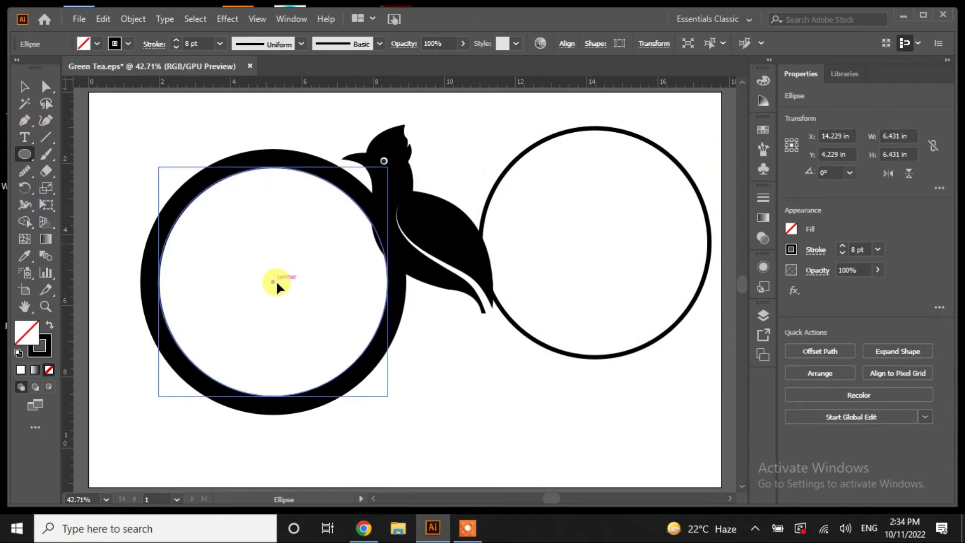
{"action": "left_click", "coordinate": [127, 44]}
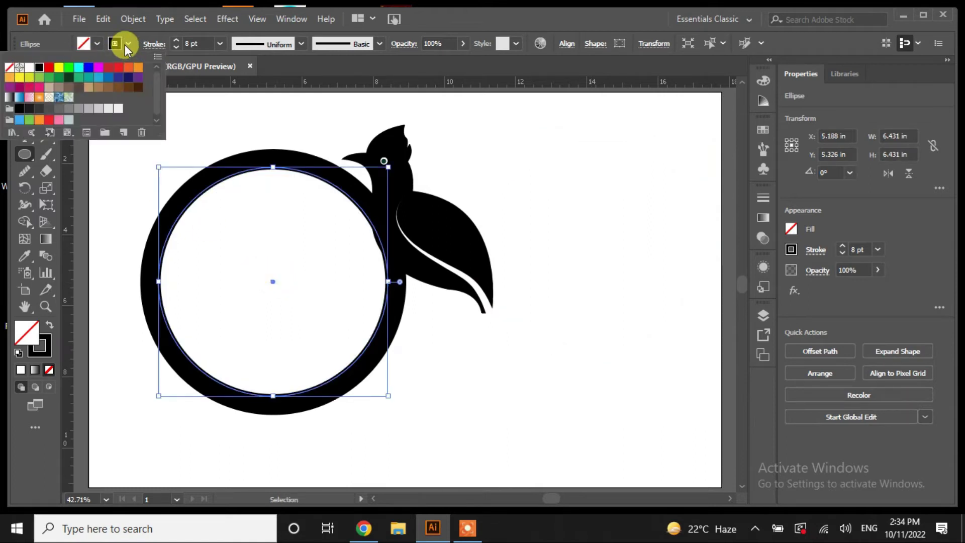
{"action": "left_click", "coordinate": [29, 67]}
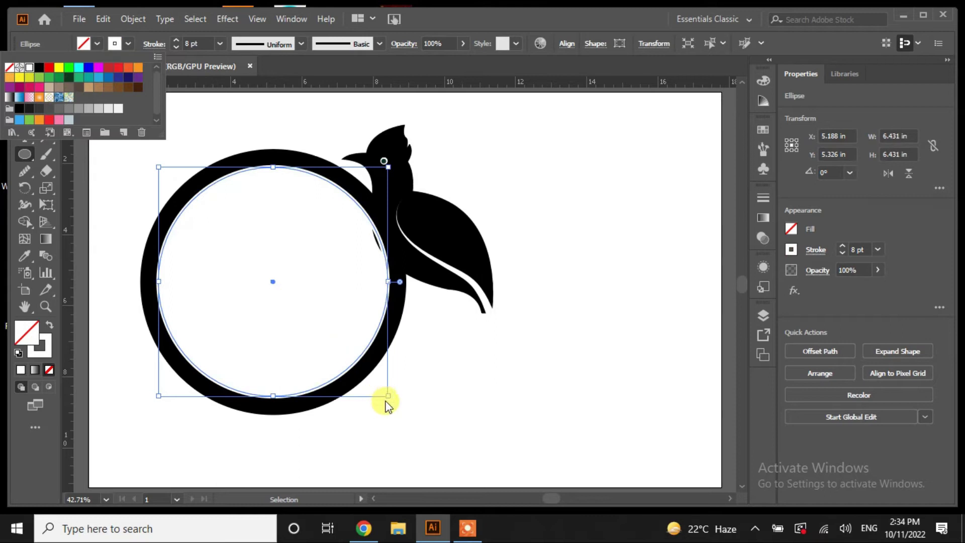
{"action": "left_click_drag", "start_coordinate": [388, 395], "coordinate": [409, 411]}
Step: Expand the white circle and the black ring into solid shapes with Object > Expand
{"action": "left_click", "coordinate": [25, 87]}
{"action": "left_click", "coordinate": [131, 169]}
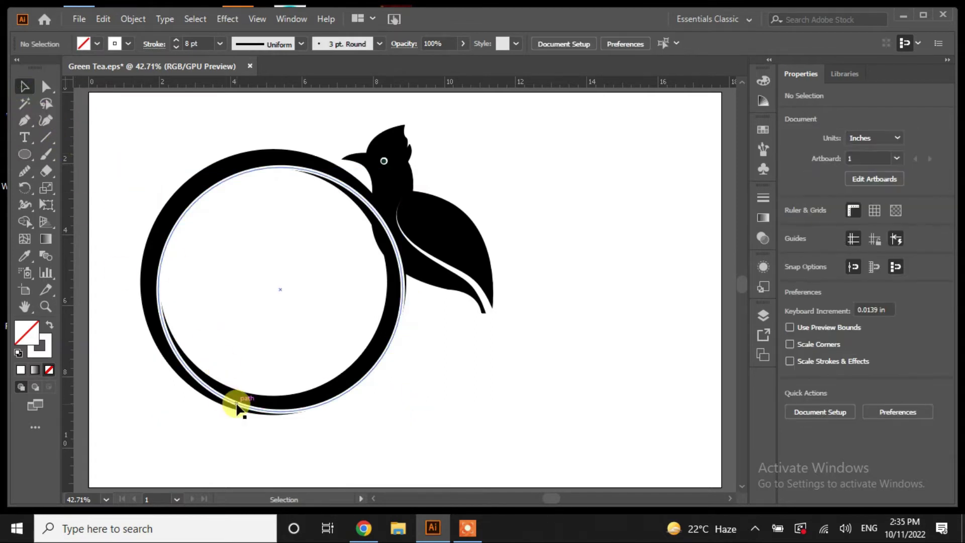
{"action": "left_click", "coordinate": [238, 402]}
{"action": "left_click", "coordinate": [132, 19]}
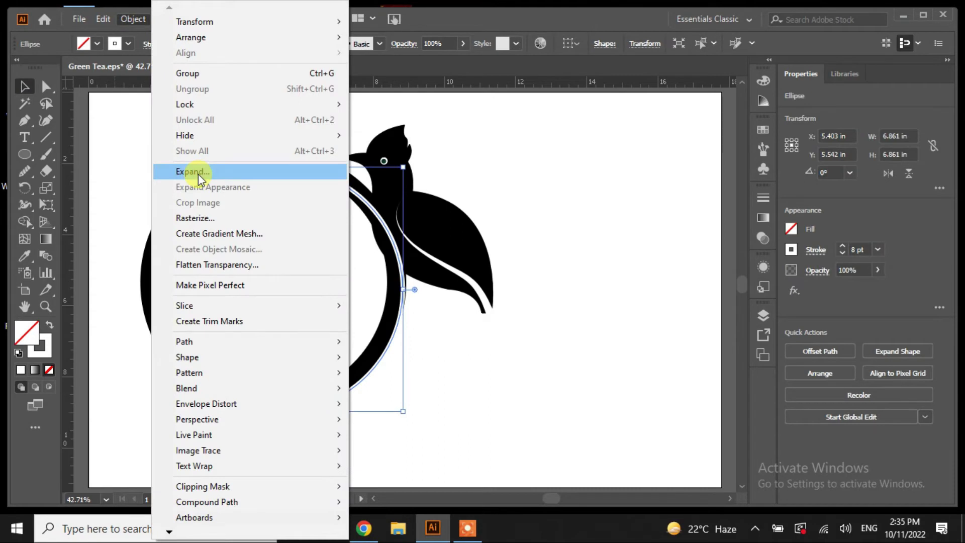
{"action": "left_click", "coordinate": [192, 171]}
{"action": "left_click", "coordinate": [448, 344]}
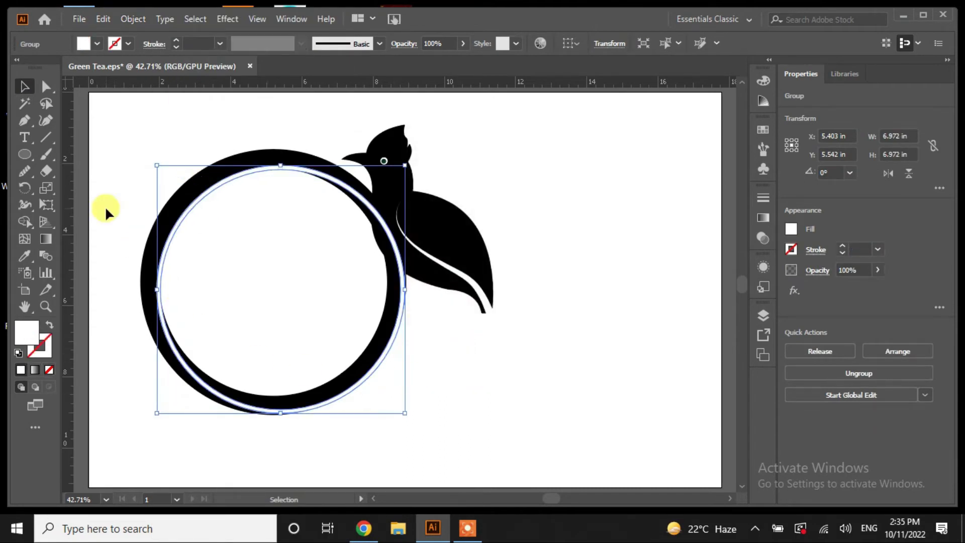
{"action": "left_click", "coordinate": [126, 213]}
{"action": "left_click", "coordinate": [155, 239]}
{"action": "left_click", "coordinate": [132, 18]}
{"action": "left_click", "coordinate": [184, 168]}
{"action": "left_click", "coordinate": [447, 345]}
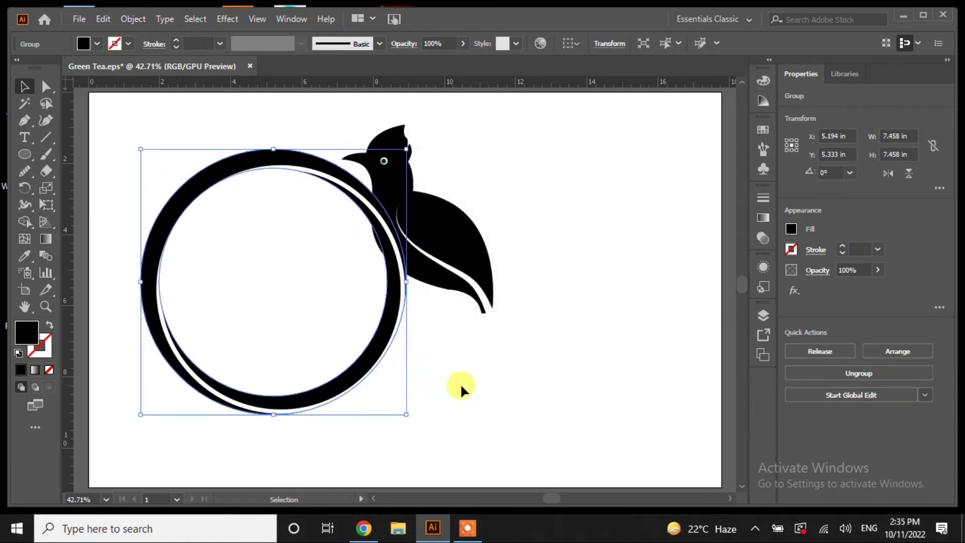
Step: Subtract the white circle from the black ring with Minus Front, then recentre the bird inside the ring
{"action": "left_click", "coordinate": [222, 263]}
{"action": "left_click_drag", "start_coordinate": [153, 161], "coordinate": [224, 247]}
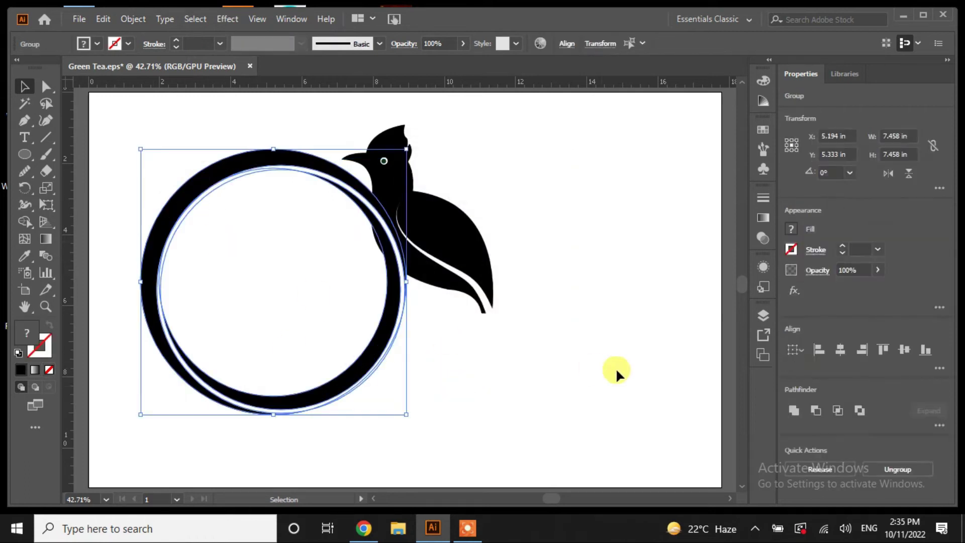
{"action": "left_click", "coordinate": [815, 410]}
{"action": "left_click", "coordinate": [565, 374]}
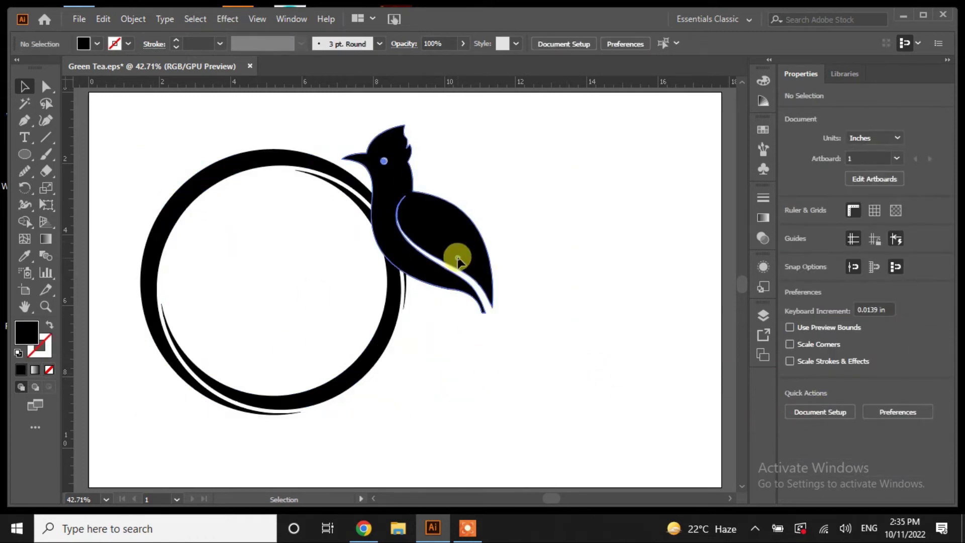
{"action": "left_click_drag", "start_coordinate": [457, 259], "coordinate": [543, 258]}
{"action": "mouse_move", "coordinate": [391, 347]}
{"action": "left_mouse_down"}
{"action": "mouse_move", "coordinate": [487, 347]}
{"action": "mouse_move", "coordinate": [476, 332]}
{"action": "left_mouse_up"}
{"action": "left_click_drag", "start_coordinate": [544, 259], "coordinate": [426, 322]}
Step: Reselect the bird and zoom in on its head and eye
{"action": "left_click", "coordinate": [527, 323]}
{"action": "left_click", "coordinate": [426, 322]}
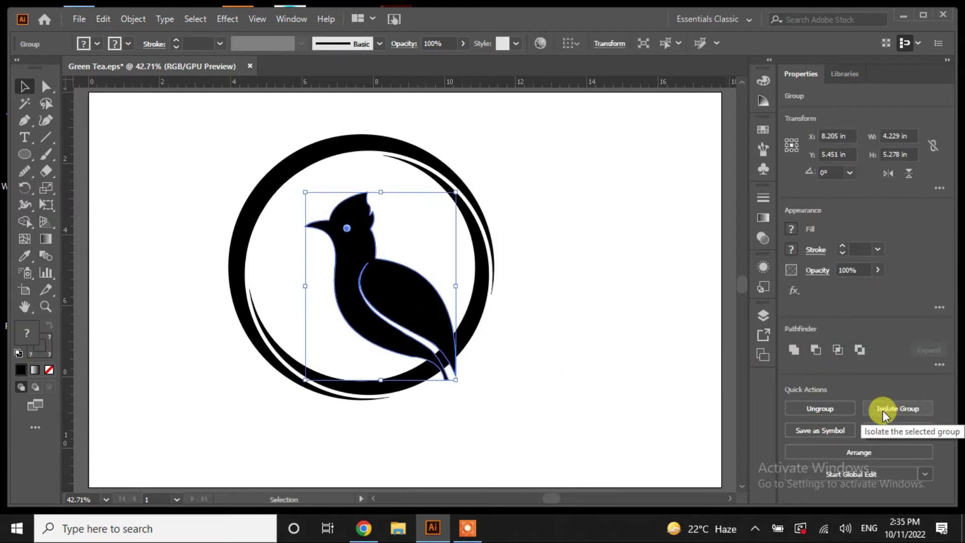
{"action": "left_click", "coordinate": [130, 20]}
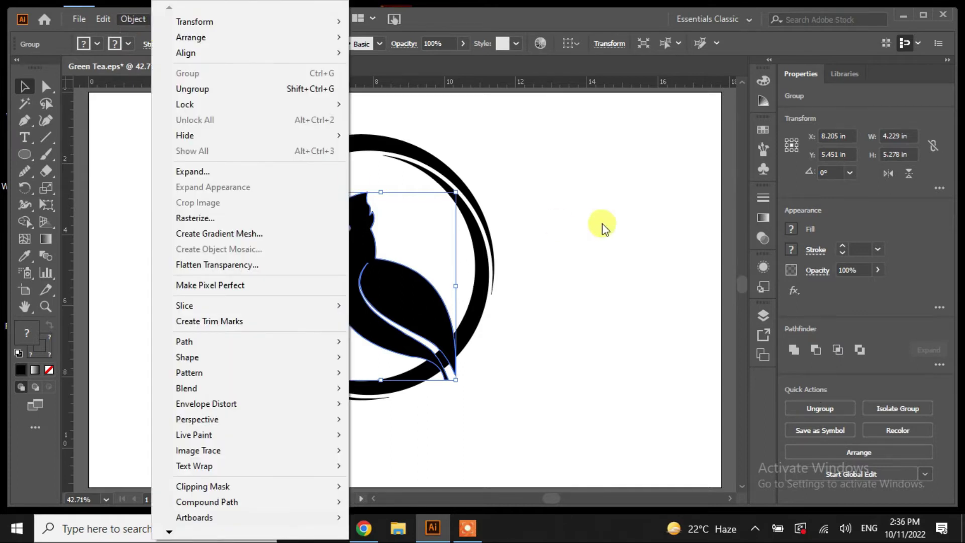
{"action": "left_click", "coordinate": [601, 224]}
{"action": "left_click", "coordinate": [350, 248]}
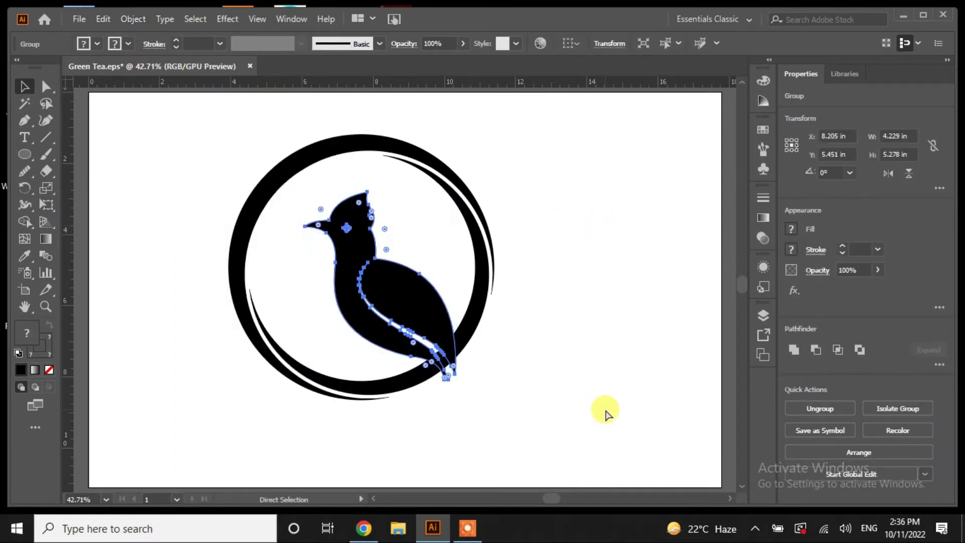
{"action": "key", "text": "ctrl+minus"}
{"action": "key", "text": "ctrl+equal"}
{"action": "key", "text": "ctrl+equal"}
{"action": "key", "text": "ctrl+equal"}
{"action": "key", "text": "ctrl+equal"}
{"action": "mouse_move", "coordinate": [401, 249]}
{"action": "left_mouse_down"}
{"action": "mouse_move", "coordinate": [536, 362]}
{"action": "mouse_move", "coordinate": [545, 469]}
{"action": "left_mouse_up"}
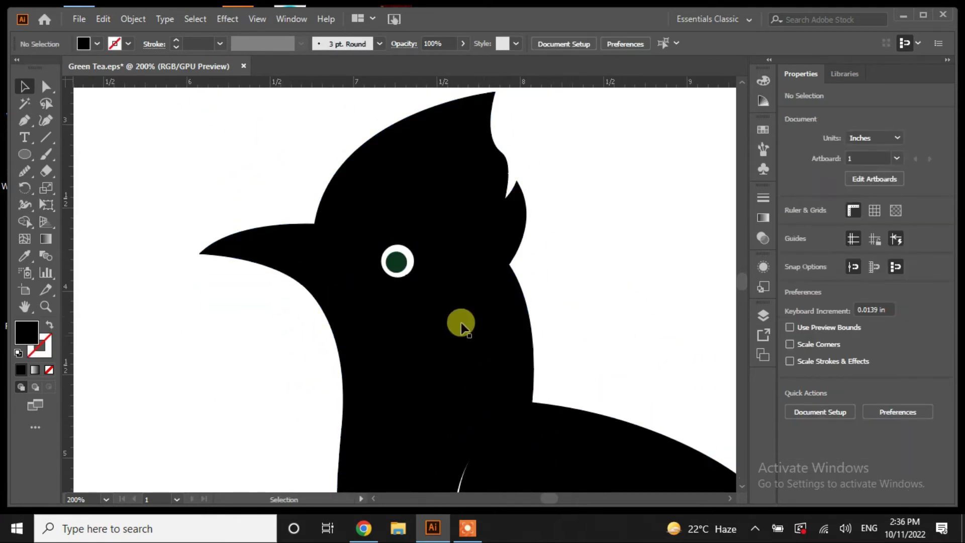
Step: Merge the eye's dark pupil into the body with Shape Builder, nudge the bird, and fit the artboard
{"action": "left_click", "coordinate": [411, 259]}
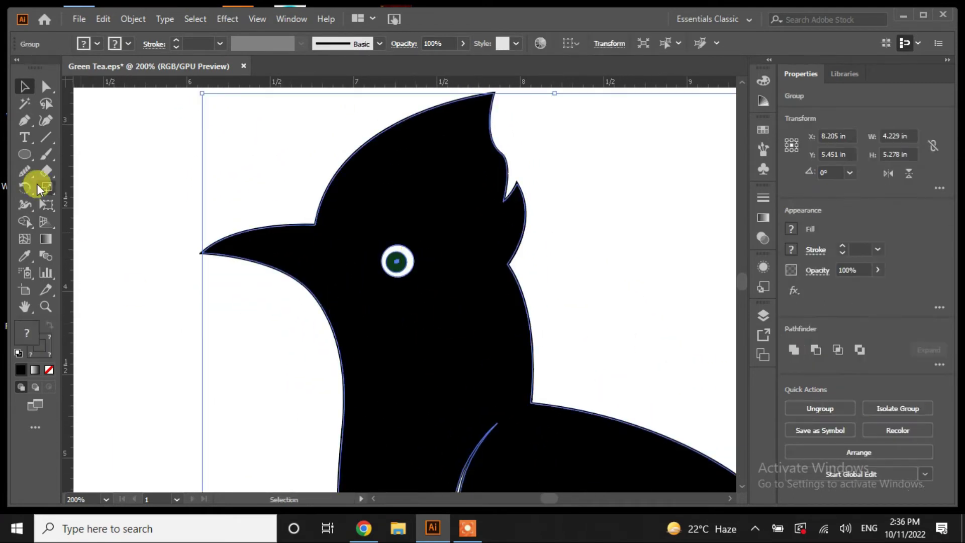
{"action": "left_click", "coordinate": [25, 222]}
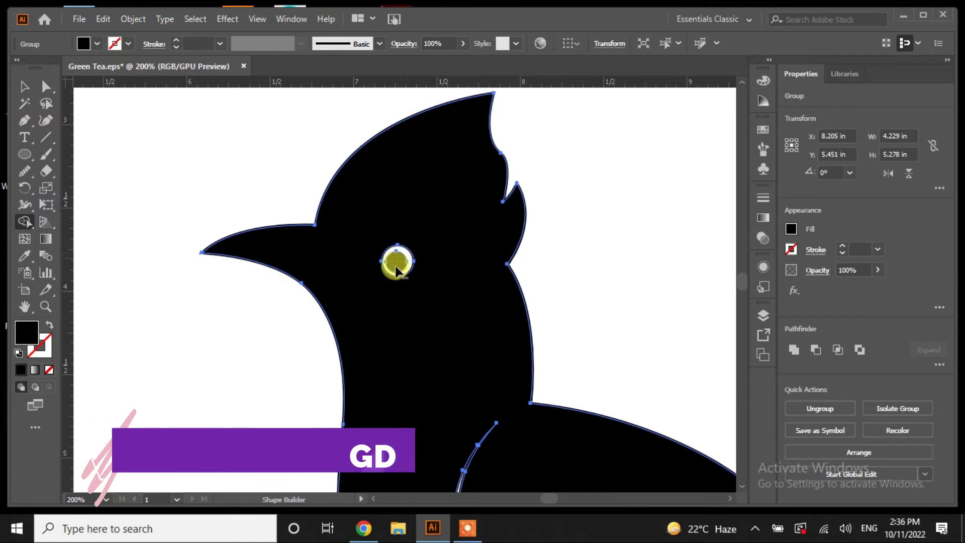
{"action": "left_click", "coordinate": [24, 87]}
{"action": "left_click", "coordinate": [133, 316]}
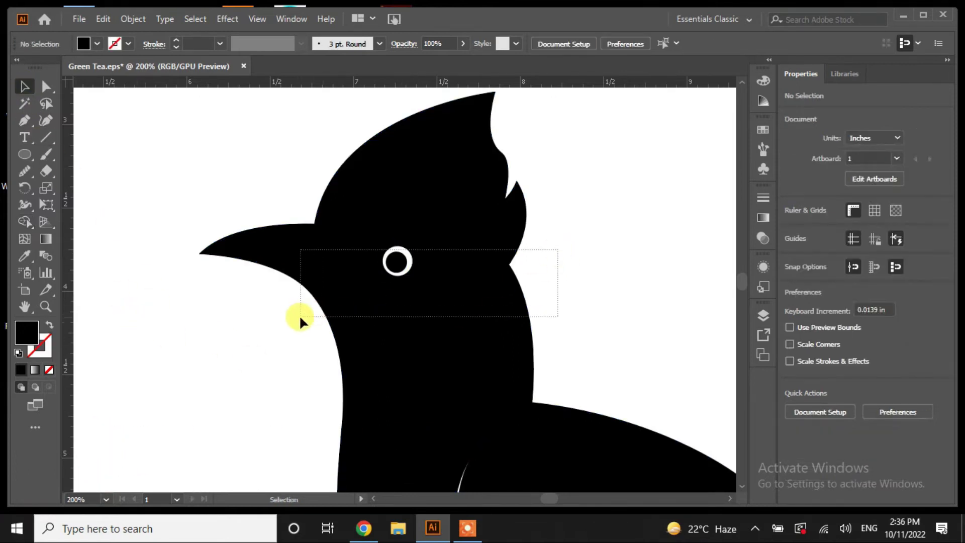
{"action": "left_click", "coordinate": [332, 306]}
{"action": "right_click", "coordinate": [394, 275]}
{"action": "left_click", "coordinate": [279, 297]}
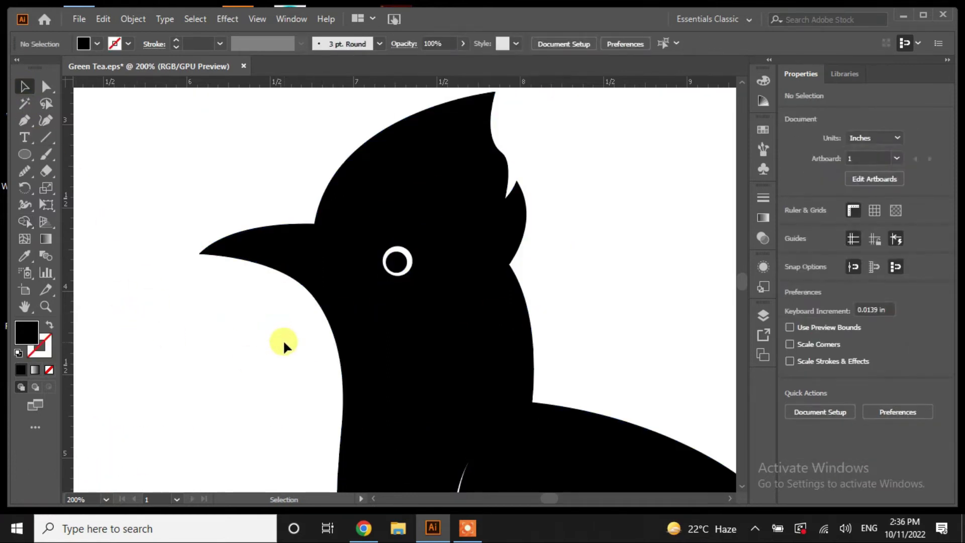
{"action": "mouse_move", "coordinate": [409, 399]}
{"action": "left_mouse_down"}
{"action": "mouse_move", "coordinate": [433, 399]}
{"action": "mouse_move", "coordinate": [403, 394]}
{"action": "left_mouse_up"}
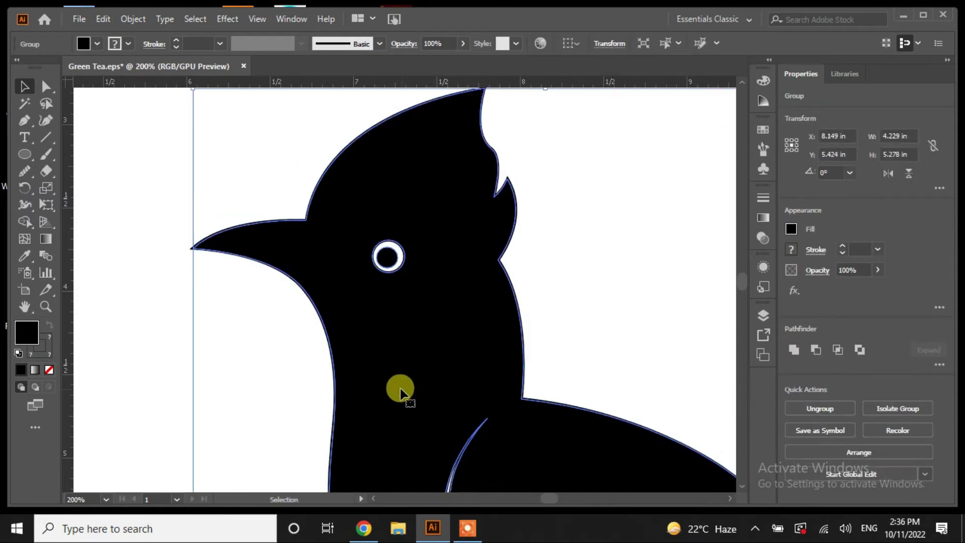
{"action": "key", "text": "ctrl+0"}
Step: Shift the bird slightly in the ring and apply a 0.25 in Offset Path to it
{"action": "left_click", "coordinate": [570, 351]}
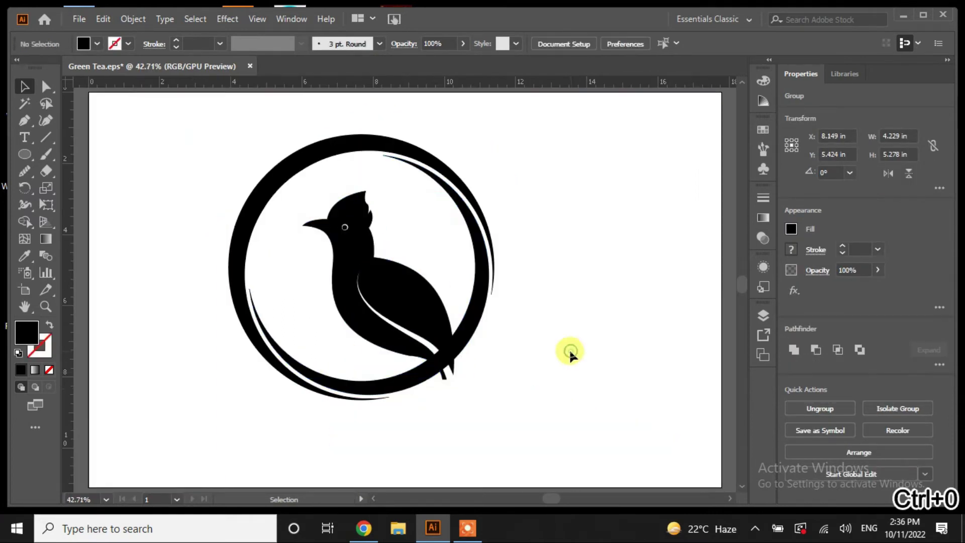
{"action": "left_click_drag", "start_coordinate": [416, 304], "coordinate": [420, 309]}
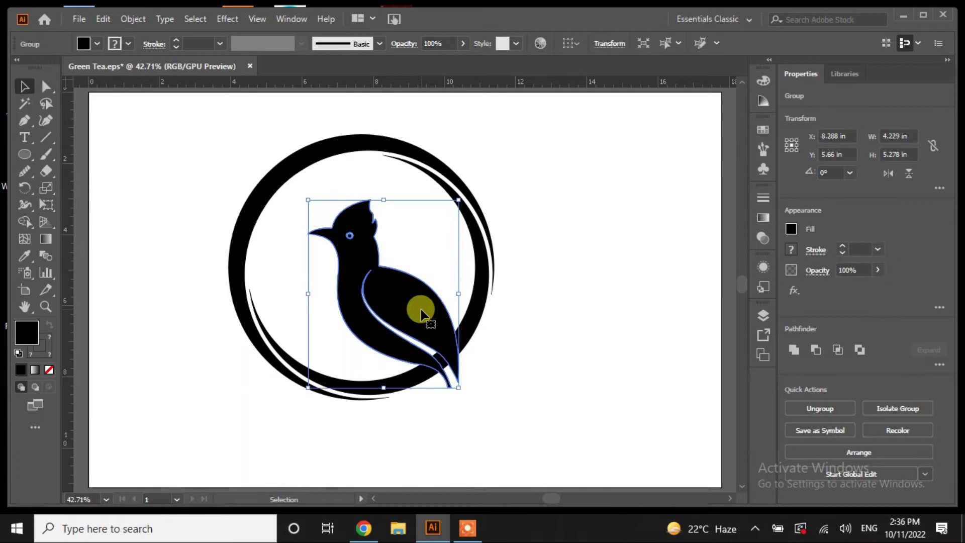
{"action": "left_click", "coordinate": [133, 18]}
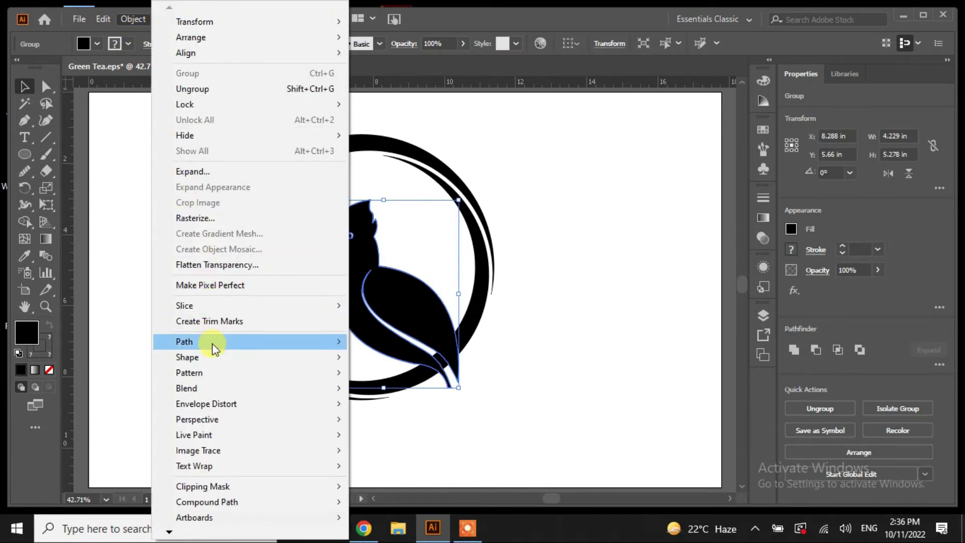
{"action": "left_click", "coordinate": [459, 392]}
{"action": "left_click", "coordinate": [391, 300]}
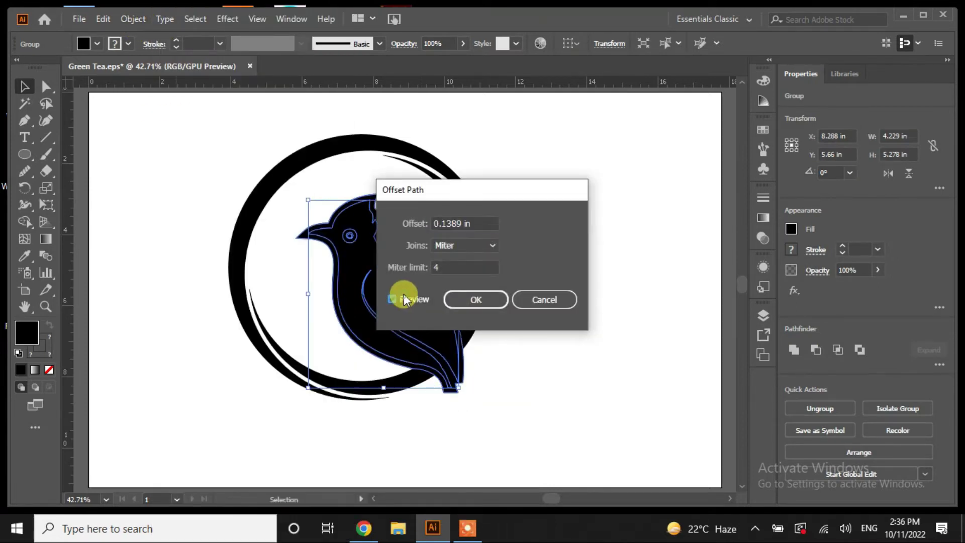
{"action": "triple_click", "coordinate": [483, 221]}
{"action": "type", "text": "0.25"}
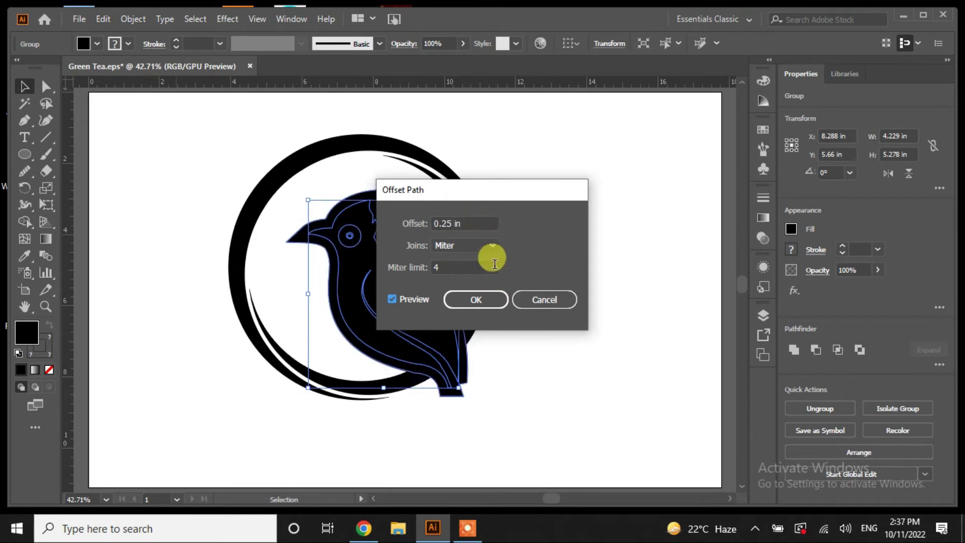
{"action": "left_click", "coordinate": [486, 299]}
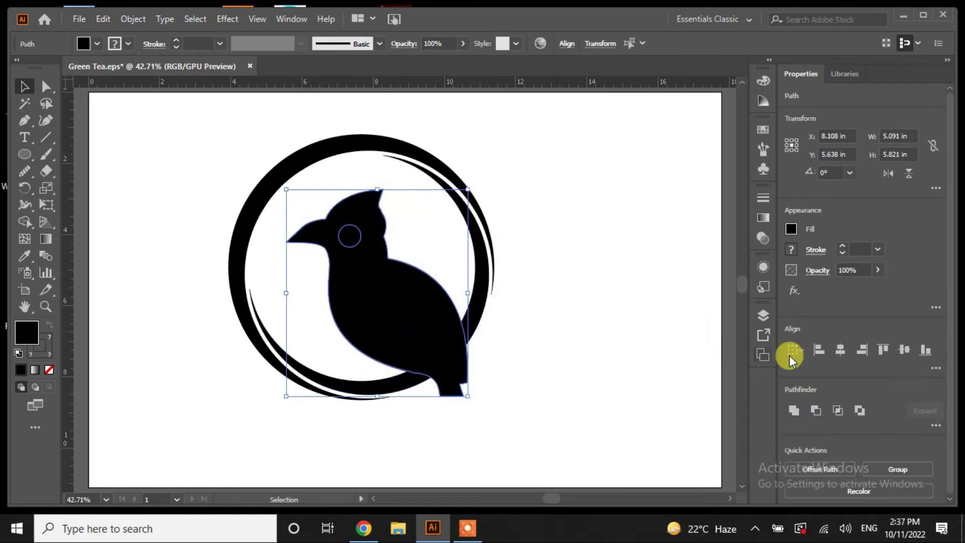
Step: Unite the offset shapes, then merge the bird with the ring pieces it crosses using Shape Builder
{"action": "left_click", "coordinate": [793, 410]}
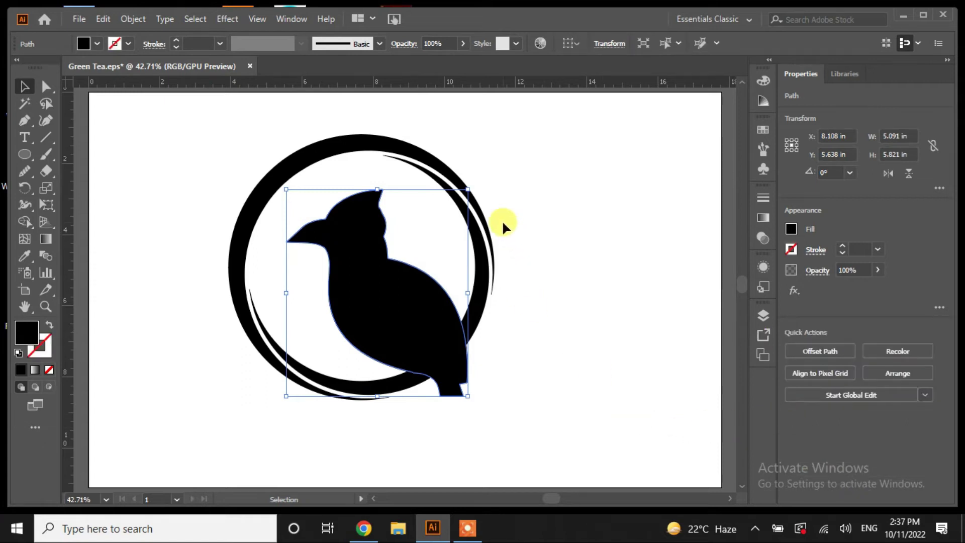
{"action": "key", "text": "ctrl+a"}
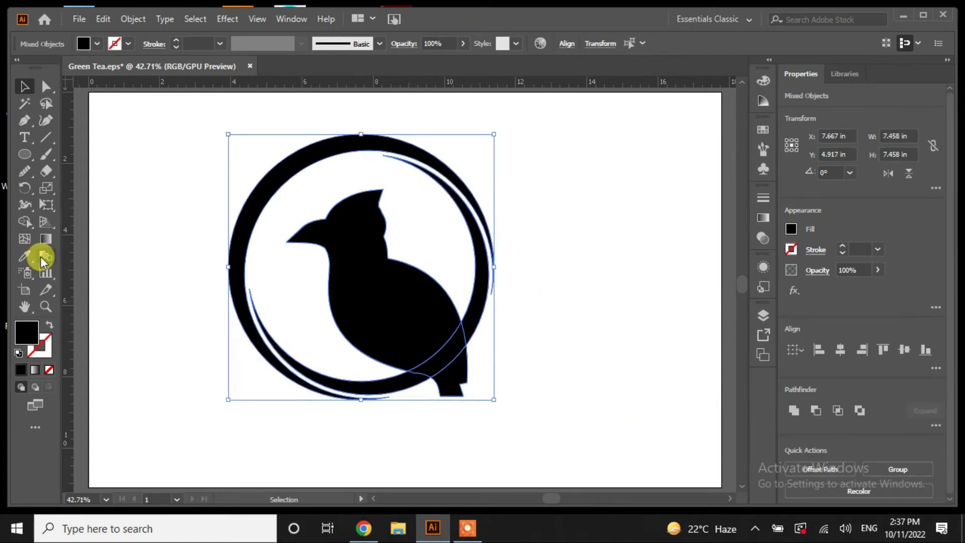
{"action": "left_click", "coordinate": [24, 221]}
{"action": "left_click_drag", "start_coordinate": [436, 347], "coordinate": [458, 372]}
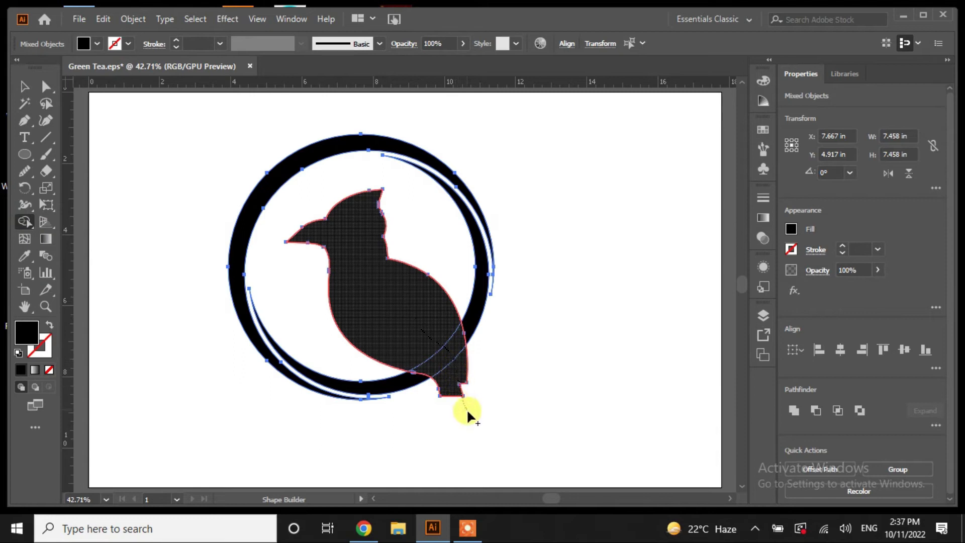
{"action": "left_click_drag", "start_coordinate": [477, 427], "coordinate": [478, 442]}
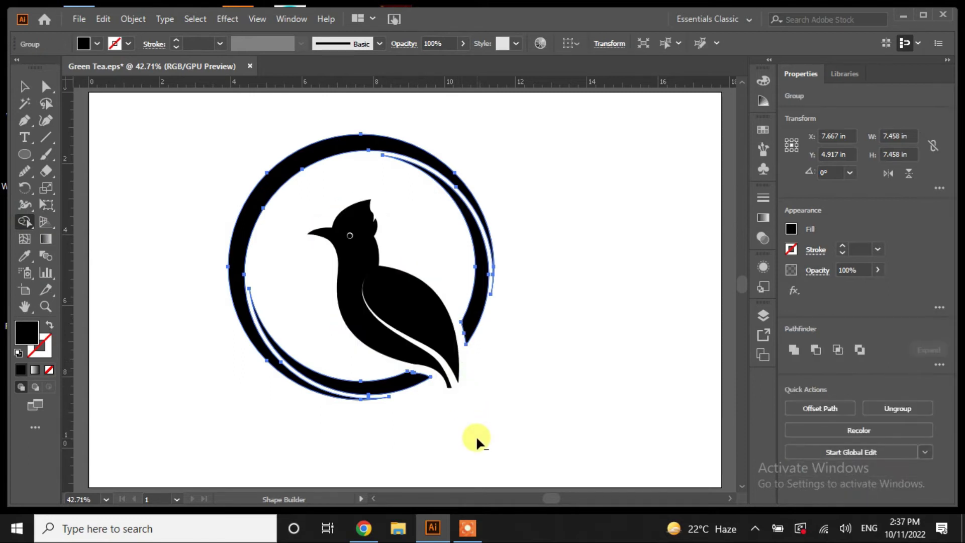
{"action": "left_click", "coordinate": [24, 87]}
{"action": "left_click", "coordinate": [183, 274]}
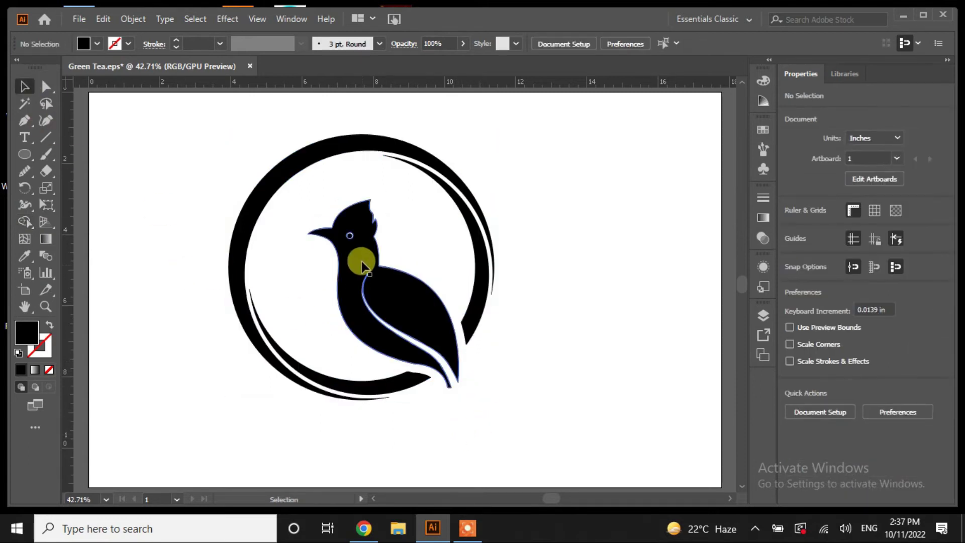
{"action": "left_click", "coordinate": [351, 240]}
{"action": "left_click", "coordinate": [233, 357]}
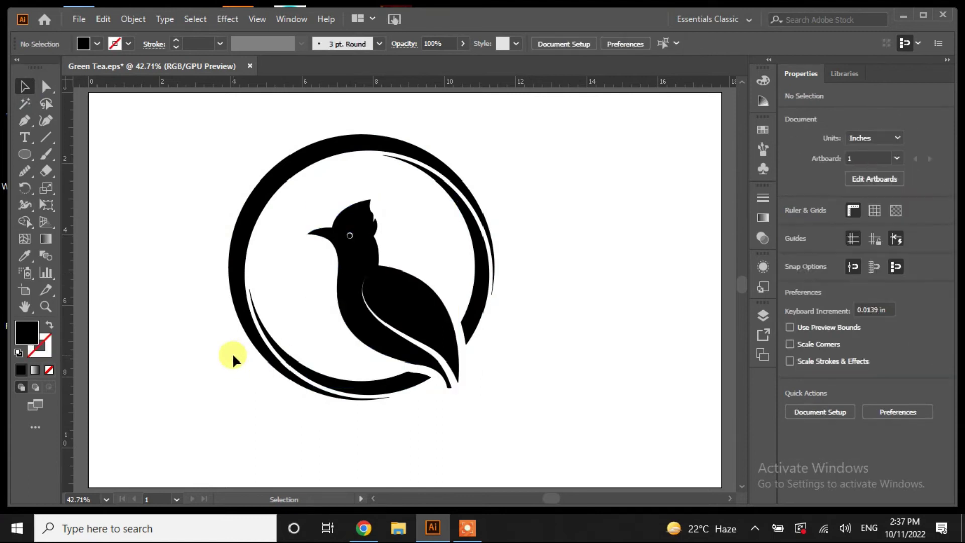
Step: Select the whole ring-and-bird logo and scale it down by a corner handle
{"action": "left_click_drag", "start_coordinate": [517, 141], "coordinate": [188, 437]}
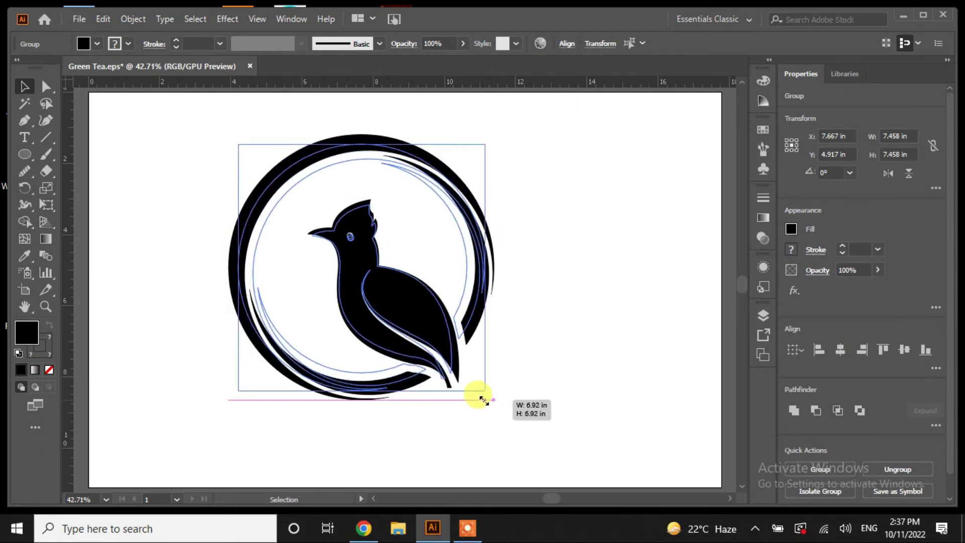
{"action": "left_click_drag", "start_coordinate": [493, 399], "coordinate": [451, 355]}
{"action": "left_click", "coordinate": [369, 347]}
Step: Group the ring with the bird and move the group up and to the right
{"action": "left_click", "coordinate": [382, 297]}
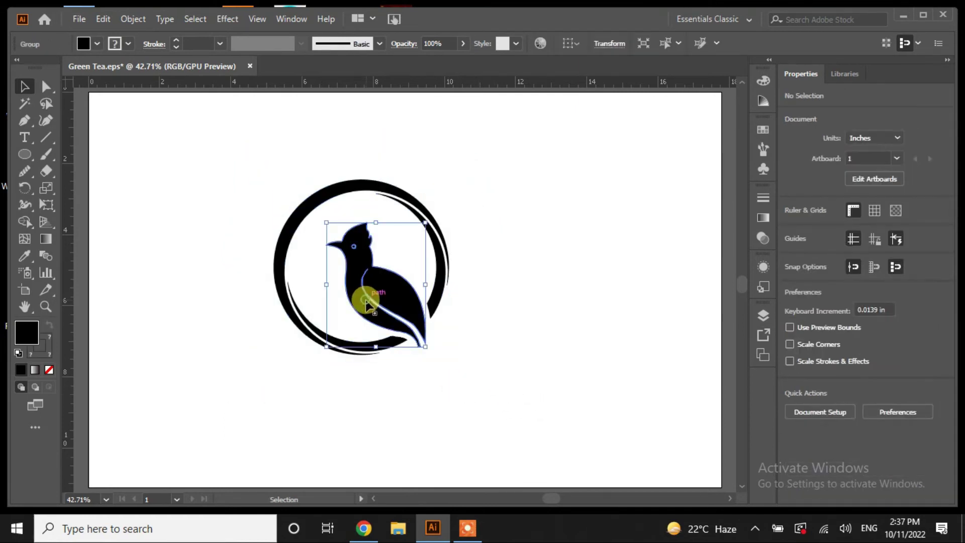
{"action": "left_click", "coordinate": [312, 345]}
{"action": "right_click", "coordinate": [312, 342]}
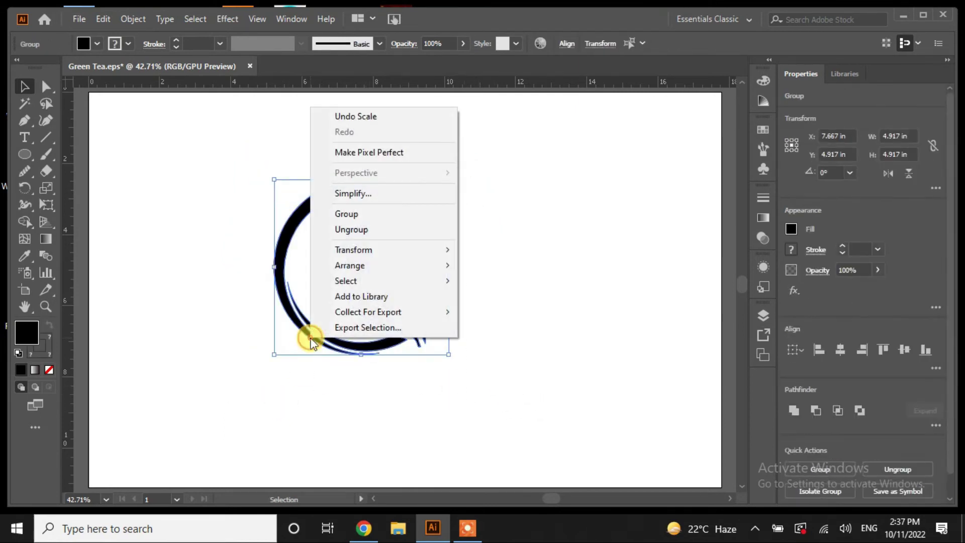
{"action": "left_click", "coordinate": [370, 213]}
{"action": "left_click", "coordinate": [287, 372]}
{"action": "left_click_drag", "start_coordinate": [380, 279], "coordinate": [445, 265]}
{"action": "left_click", "coordinate": [492, 355]}
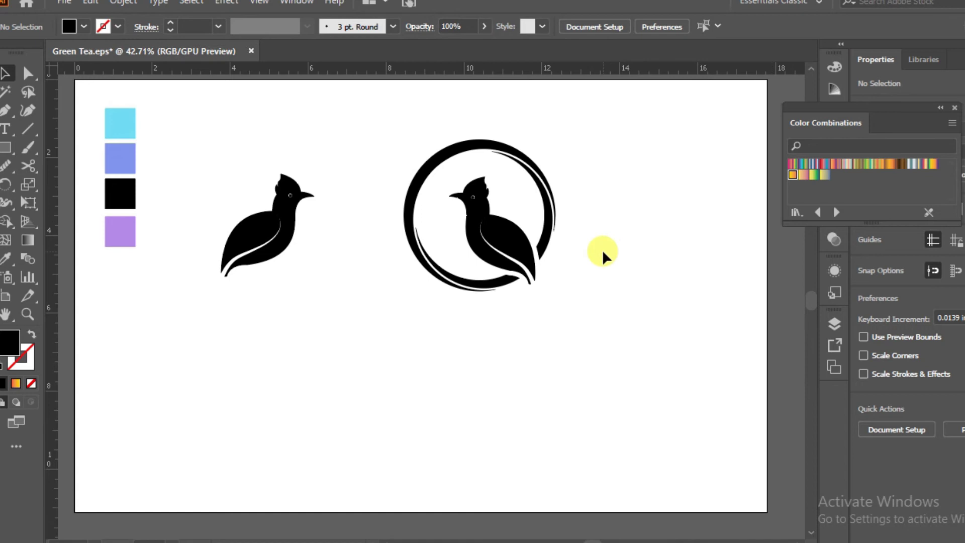
Step: Fill the bird with the purple swatch using the Eyedropper
{"action": "left_click", "coordinate": [517, 242]}
{"action": "left_click", "coordinate": [7, 258]}
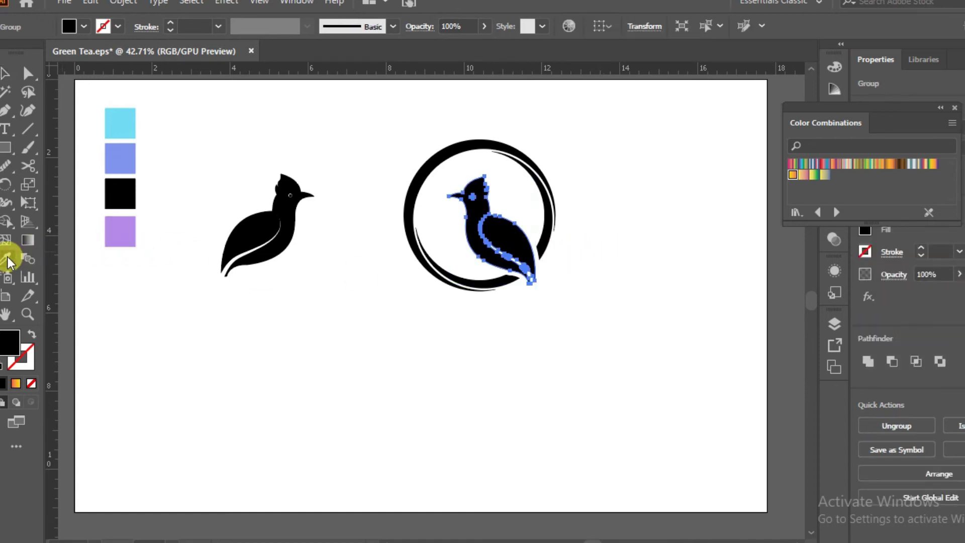
{"action": "left_click", "coordinate": [121, 223]}
{"action": "left_click", "coordinate": [6, 74]}
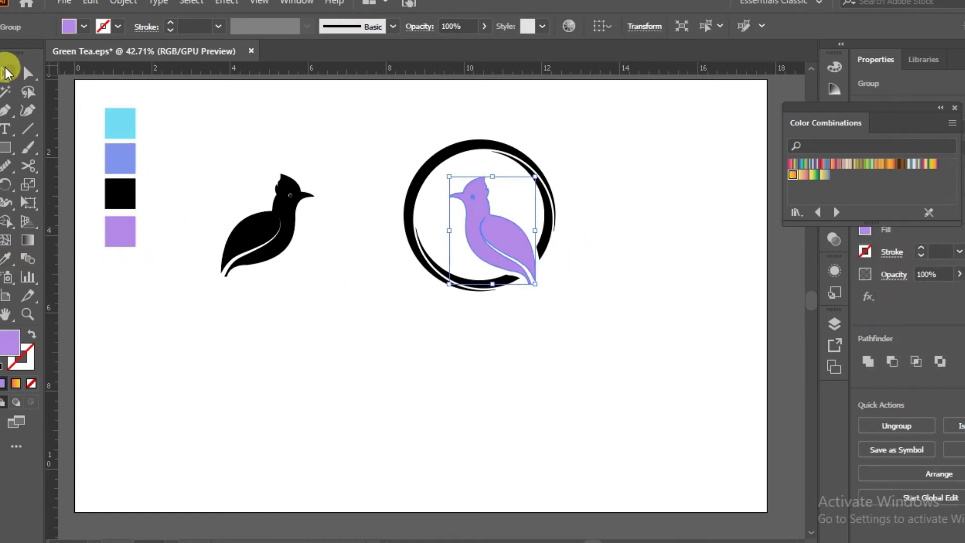
{"action": "left_click", "coordinate": [415, 200]}
Step: Colour the outer ring blue and the other ring piece cyan, then move the logo right
{"action": "left_click", "coordinate": [421, 177]}
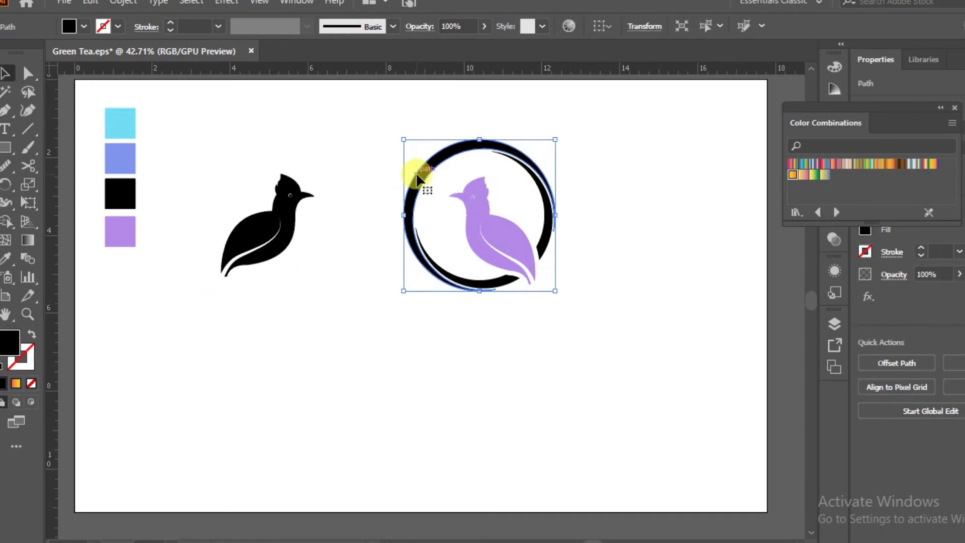
{"action": "left_click", "coordinate": [16, 256]}
{"action": "left_click", "coordinate": [115, 168]}
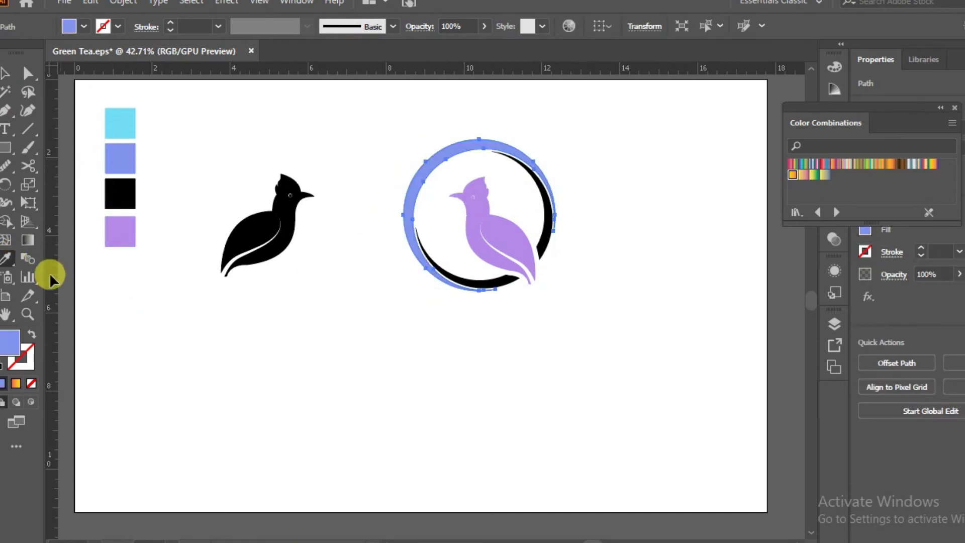
{"action": "left_click", "coordinate": [6, 73]}
{"action": "left_click", "coordinate": [345, 319]}
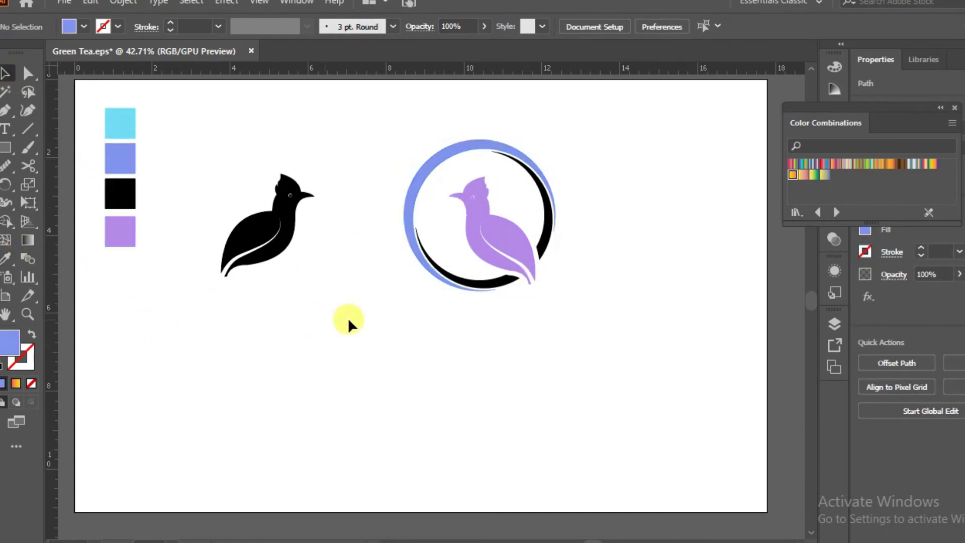
{"action": "left_click", "coordinate": [509, 287]}
{"action": "left_click", "coordinate": [8, 261]}
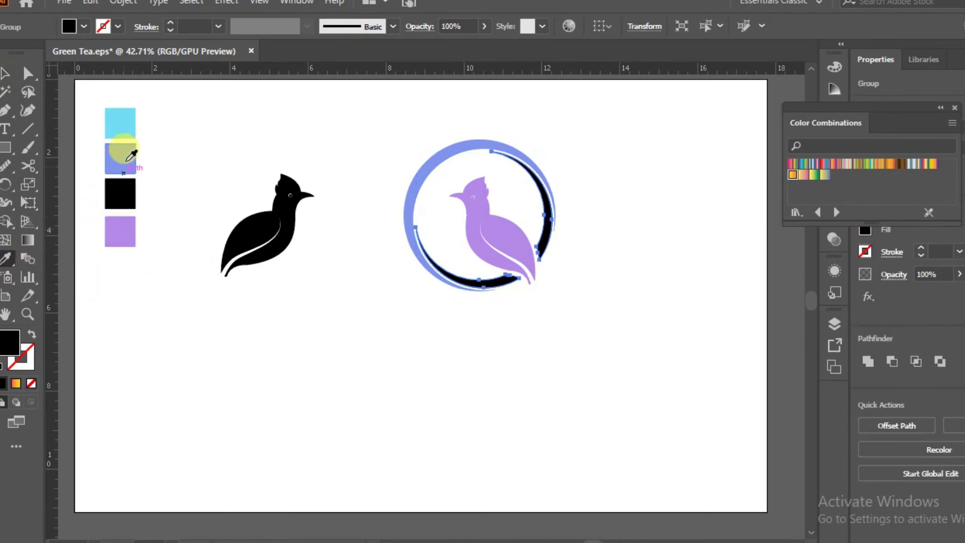
{"action": "left_click", "coordinate": [126, 123]}
{"action": "left_click", "coordinate": [276, 312]}
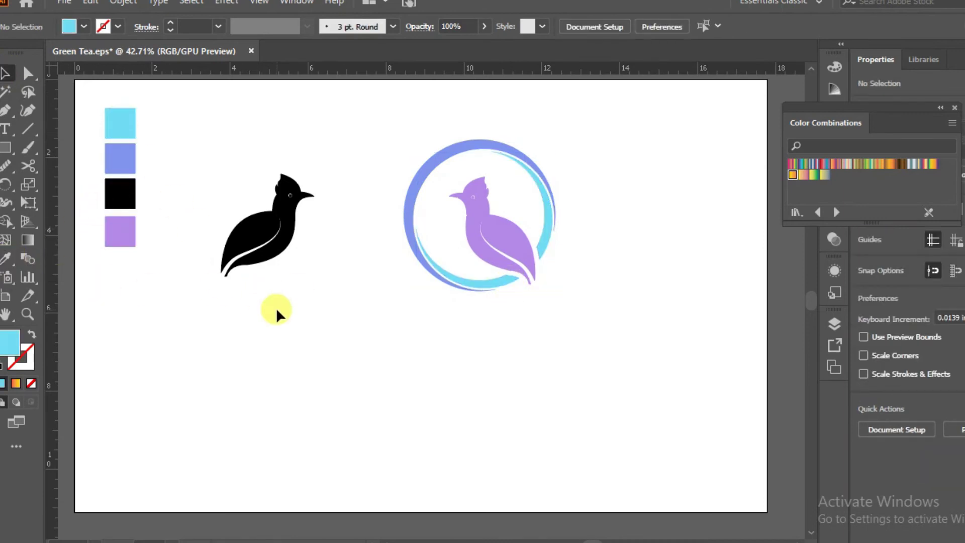
{"action": "left_click_drag", "start_coordinate": [434, 277], "coordinate": [562, 273]}
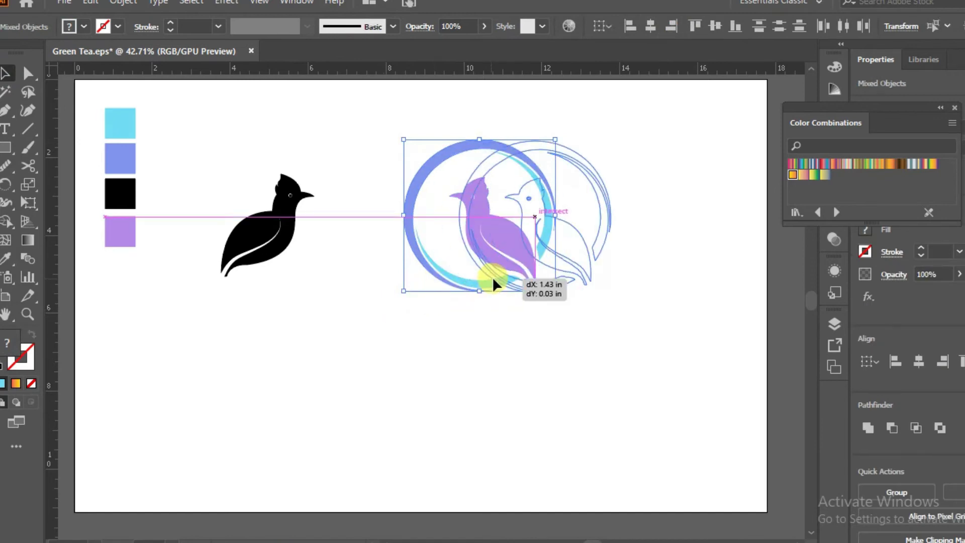
{"action": "left_click", "coordinate": [541, 351]}
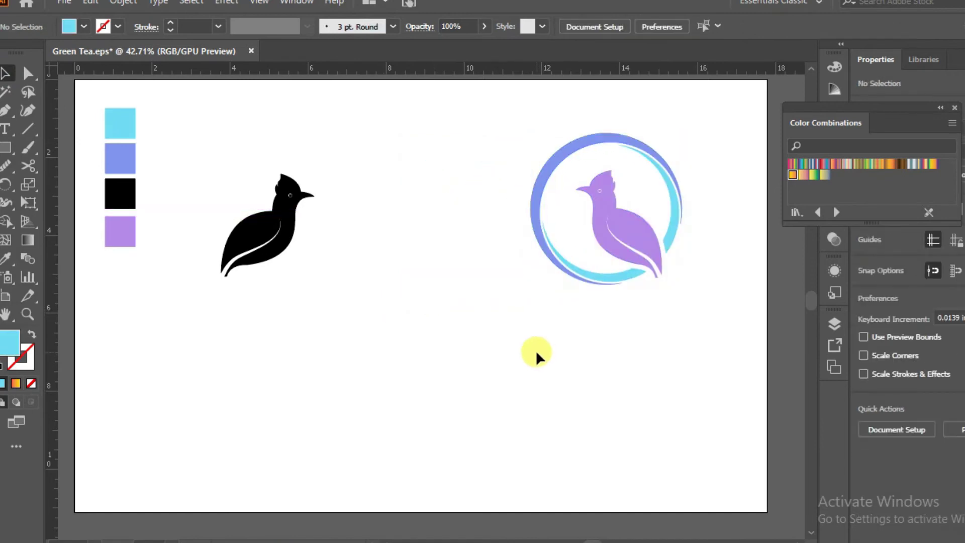
Step: Move the ring logo slightly left and down
{"action": "left_click_drag", "start_coordinate": [687, 170], "coordinate": [542, 259]}
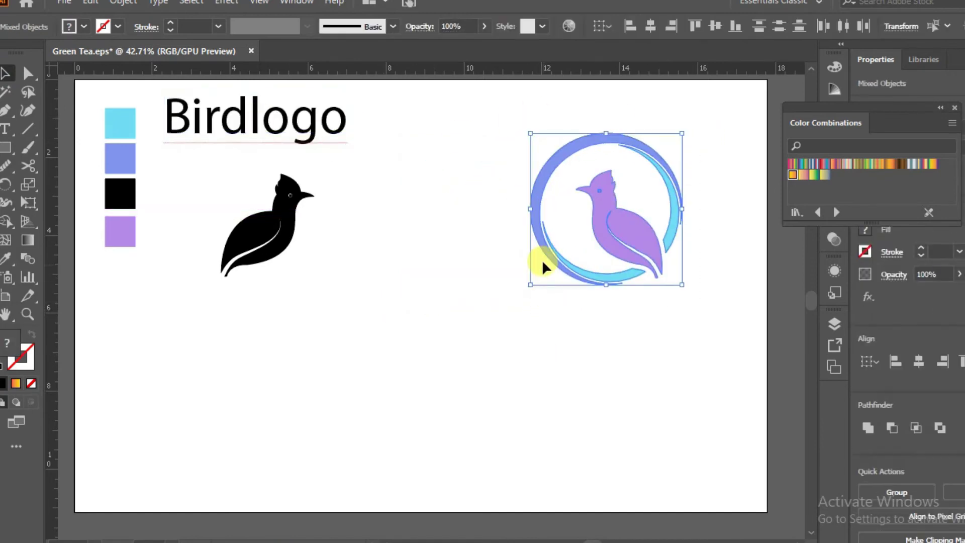
{"action": "mouse_move", "coordinate": [695, 135]}
{"action": "left_mouse_down"}
{"action": "mouse_move", "coordinate": [695, 159]}
{"action": "mouse_move", "coordinate": [547, 293]}
{"action": "left_mouse_up"}
{"action": "left_click_drag", "start_coordinate": [550, 252], "coordinate": [475, 268]}
{"action": "left_click", "coordinate": [513, 326]}
Step: Place and enlarge the Birdlogo text under the logo, then scale both down together
{"action": "left_click_drag", "start_coordinate": [306, 137], "coordinate": [577, 344]}
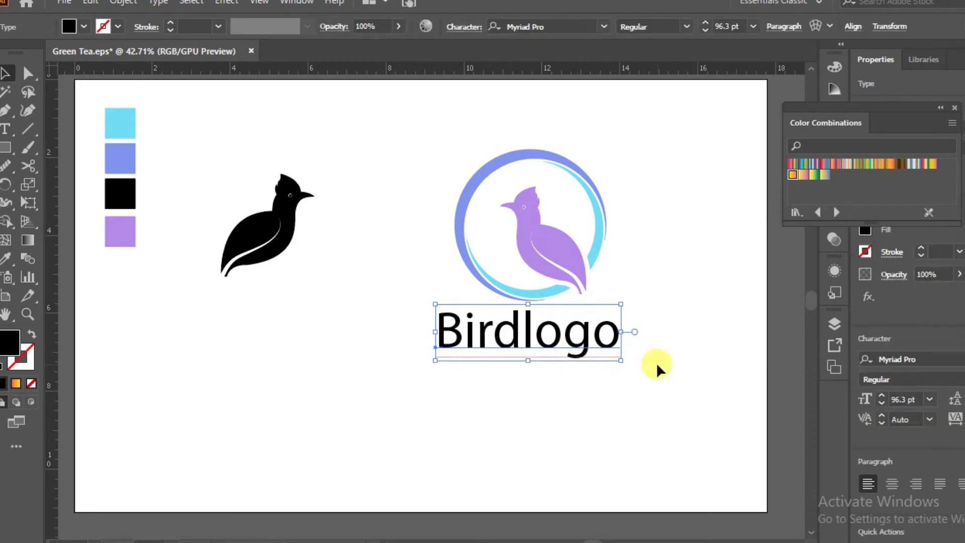
{"action": "left_click_drag", "start_coordinate": [623, 364], "coordinate": [637, 366]}
{"action": "mouse_move", "coordinate": [560, 350]}
{"action": "left_mouse_down"}
{"action": "mouse_move", "coordinate": [571, 351]}
{"action": "mouse_move", "coordinate": [562, 347]}
{"action": "left_mouse_up"}
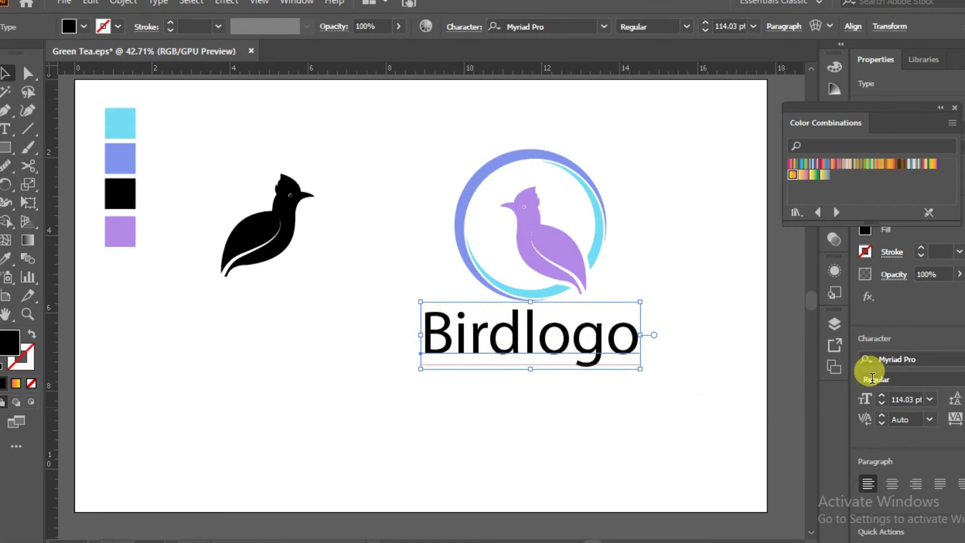
{"action": "left_click", "coordinate": [420, 402], "text": "shift"}
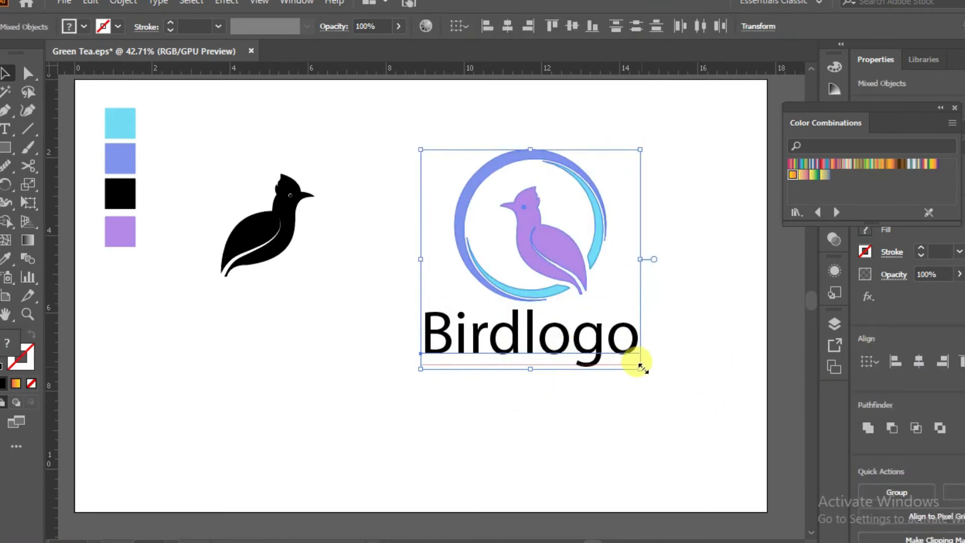
{"action": "left_click_drag", "start_coordinate": [640, 366], "coordinate": [621, 346]}
{"action": "left_click", "coordinate": [634, 396]}
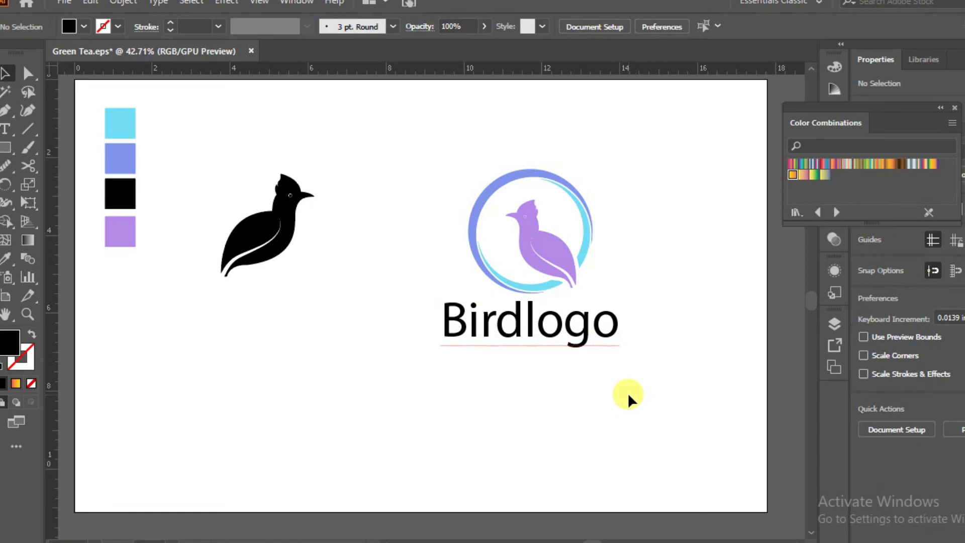
{"action": "left_click_drag", "start_coordinate": [448, 371], "coordinate": [637, 255]}
Step: Move the black bird right and create a 3-sided polygon triangle
{"action": "left_click", "coordinate": [586, 339]}
{"action": "mouse_move", "coordinate": [269, 216]}
{"action": "left_mouse_down"}
{"action": "mouse_move", "coordinate": [313, 236]}
{"action": "mouse_move", "coordinate": [355, 224]}
{"action": "left_mouse_up"}
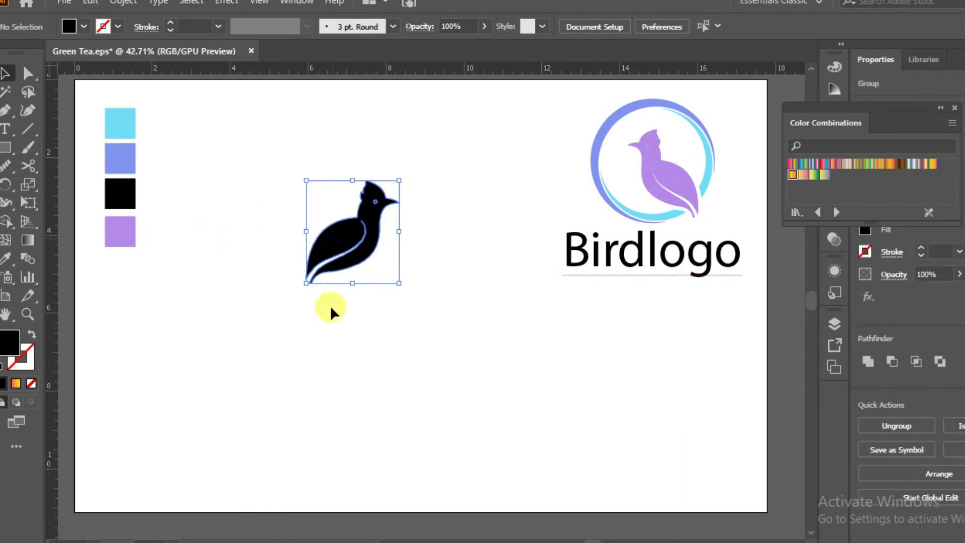
{"action": "left_click", "coordinate": [9, 114]}
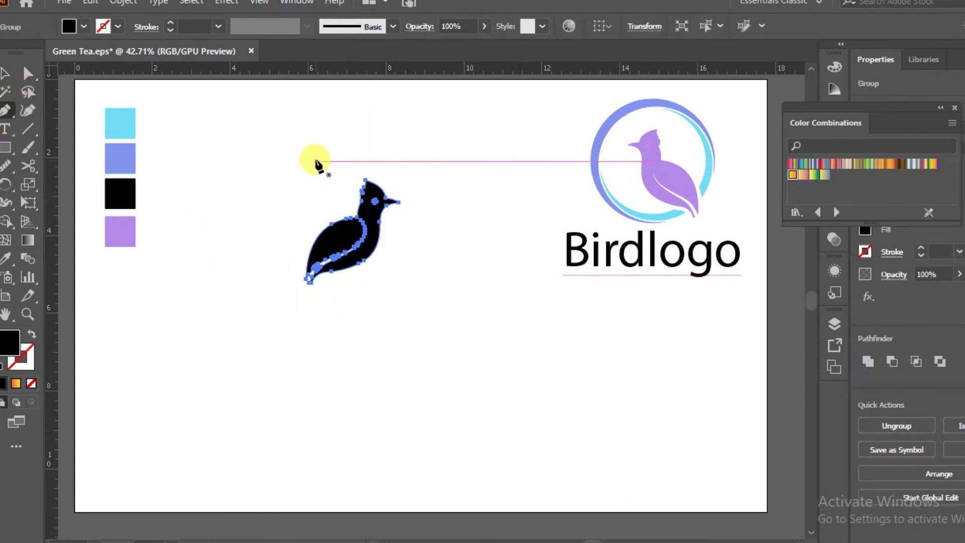
{"action": "key", "text": "v"}
{"action": "left_click", "coordinate": [346, 347]}
{"action": "left_click_drag", "start_coordinate": [4, 148], "coordinate": [48, 202]}
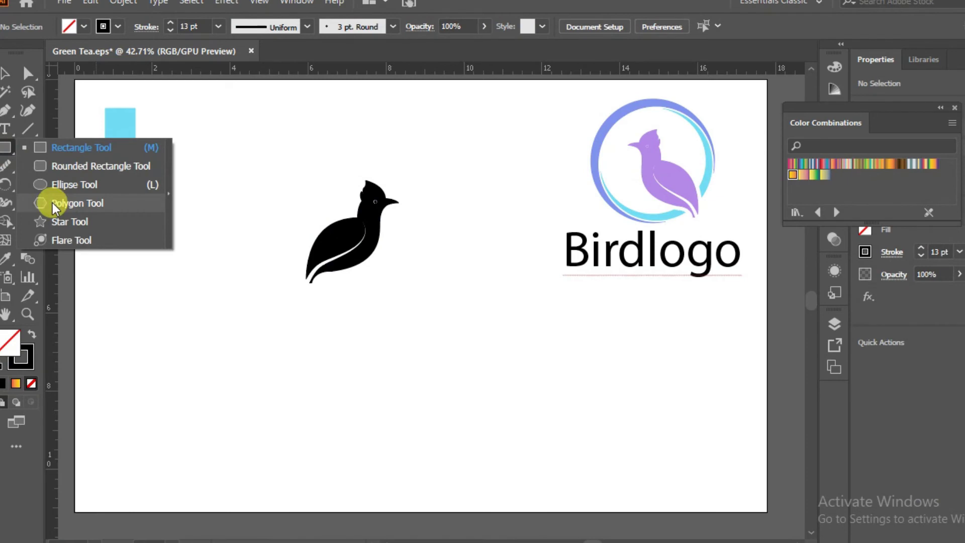
{"action": "left_click", "coordinate": [203, 265]}
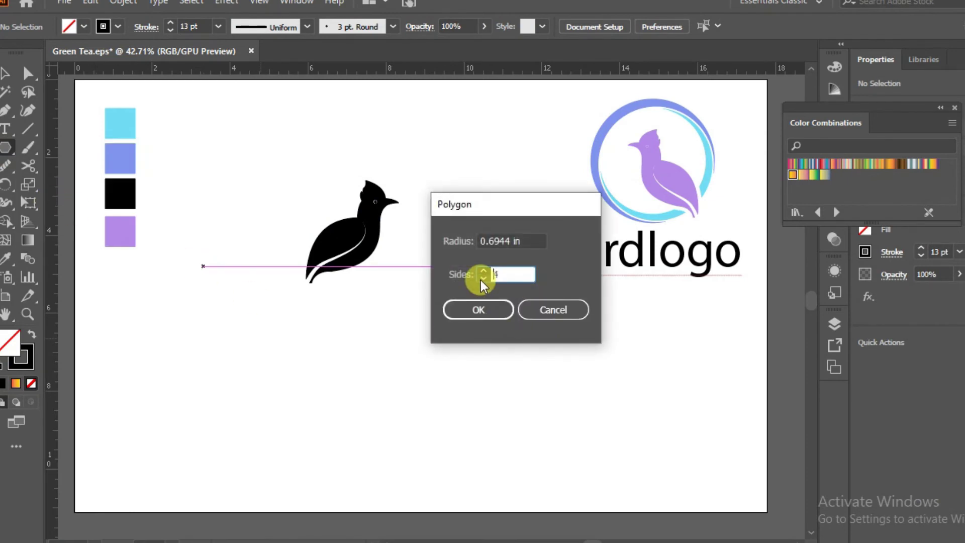
{"action": "left_click", "coordinate": [481, 279]}
{"action": "left_click", "coordinate": [481, 309]}
Step: Enlarge, rotate and move the triangle over the bird so it points right
{"action": "left_click_drag", "start_coordinate": [230, 282], "coordinate": [377, 409]}
{"action": "left_click_drag", "start_coordinate": [384, 231], "coordinate": [337, 360]}
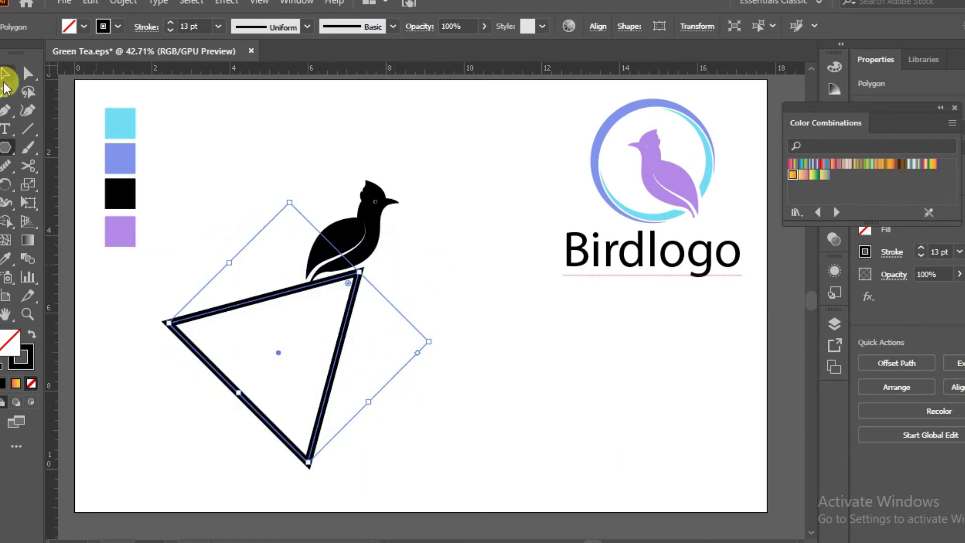
{"action": "left_click_drag", "start_coordinate": [237, 301], "coordinate": [328, 209]}
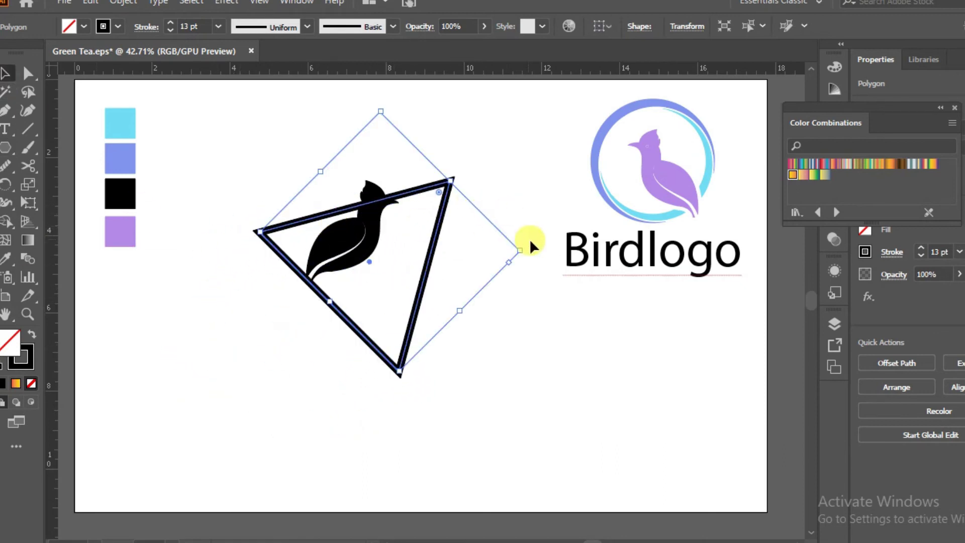
{"action": "mouse_move", "coordinate": [522, 250]}
{"action": "left_mouse_down"}
{"action": "mouse_move", "coordinate": [436, 277]}
{"action": "mouse_move", "coordinate": [398, 250]}
{"action": "left_mouse_up"}
{"action": "left_click_drag", "start_coordinate": [474, 310], "coordinate": [451, 358]}
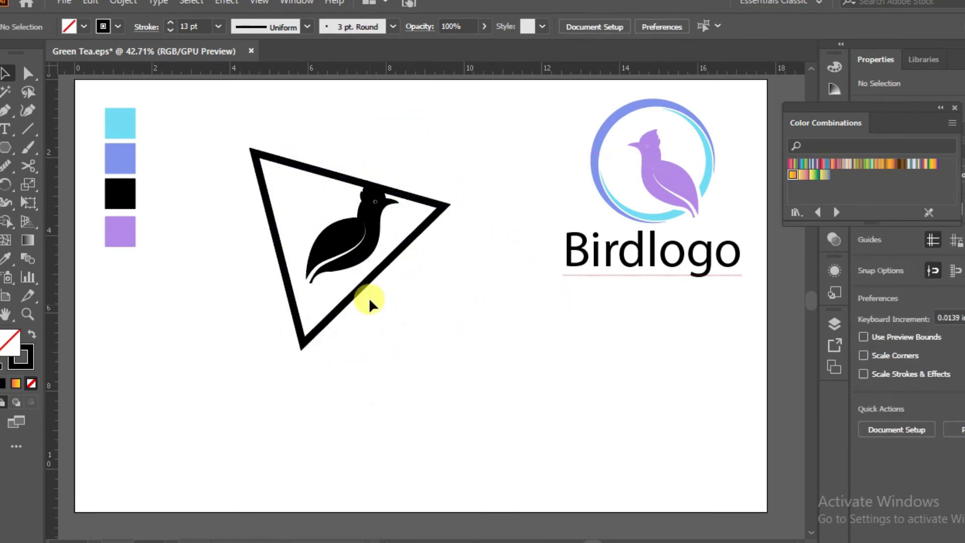
{"action": "left_click", "coordinate": [372, 313]}
{"action": "left_click_drag", "start_coordinate": [469, 311], "coordinate": [456, 330]}
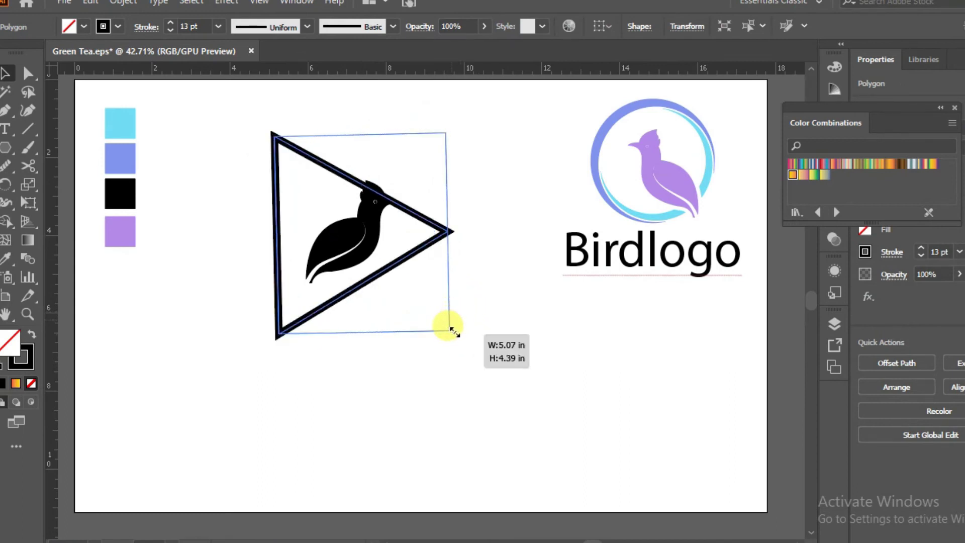
Step: Shrink the triangle around the bird, reposition both, and stretch the triangle taller
{"action": "left_click_drag", "start_coordinate": [451, 330], "coordinate": [415, 301]}
{"action": "left_click_drag", "start_coordinate": [327, 286], "coordinate": [356, 275]}
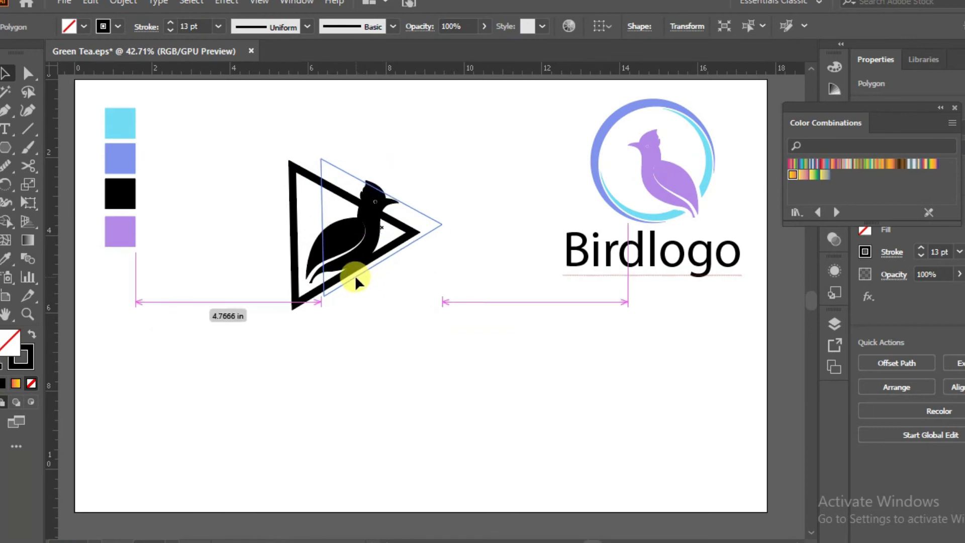
{"action": "left_click_drag", "start_coordinate": [356, 274], "coordinate": [379, 313]}
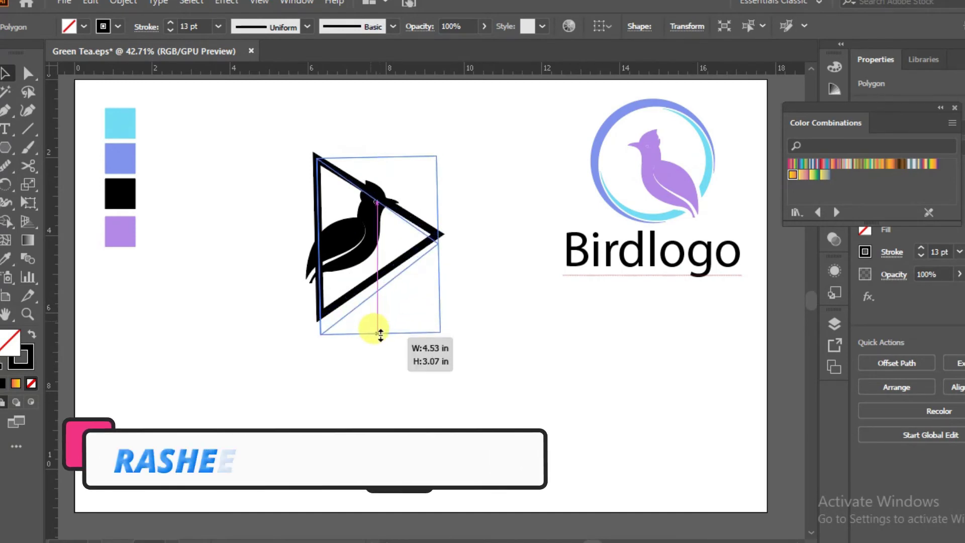
{"action": "left_click_drag", "start_coordinate": [373, 315], "coordinate": [381, 332]}
{"action": "left_click_drag", "start_coordinate": [423, 236], "coordinate": [416, 230]}
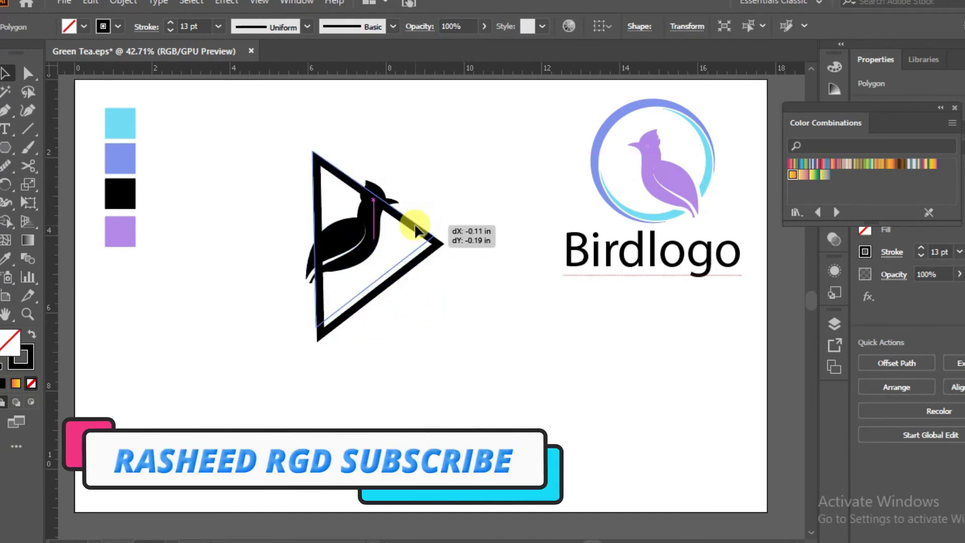
{"action": "left_click", "coordinate": [463, 348]}
Step: Turn the triangle into a 14 pt blue outline sampled from the blue swatch
{"action": "left_click", "coordinate": [376, 283]}
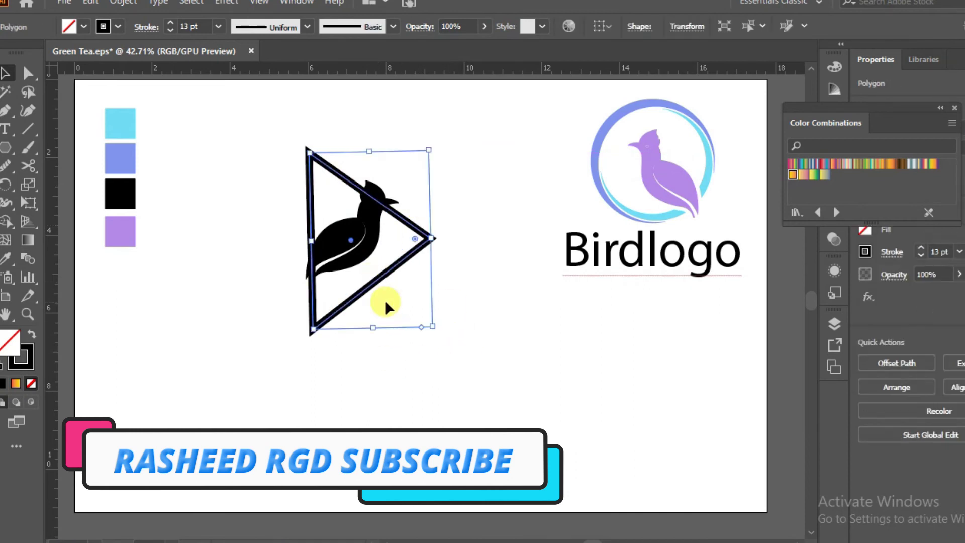
{"action": "left_click", "coordinate": [7, 258]}
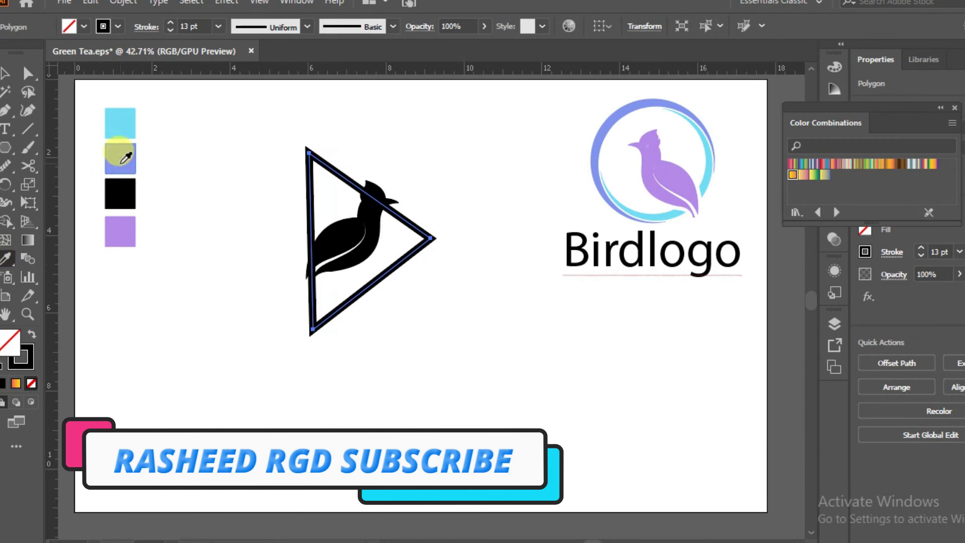
{"action": "left_click", "coordinate": [122, 160]}
{"action": "left_click", "coordinate": [31, 334]}
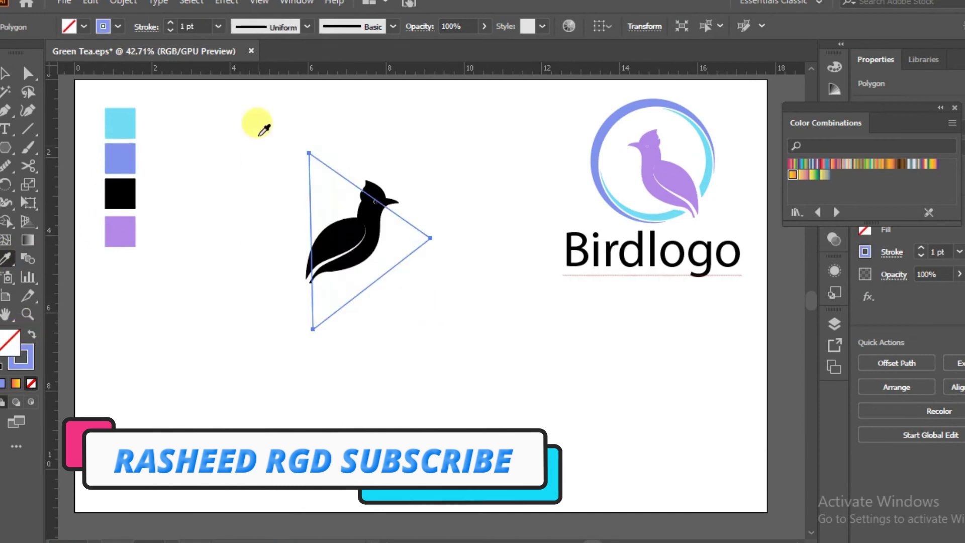
{"action": "left_click", "coordinate": [171, 22]}
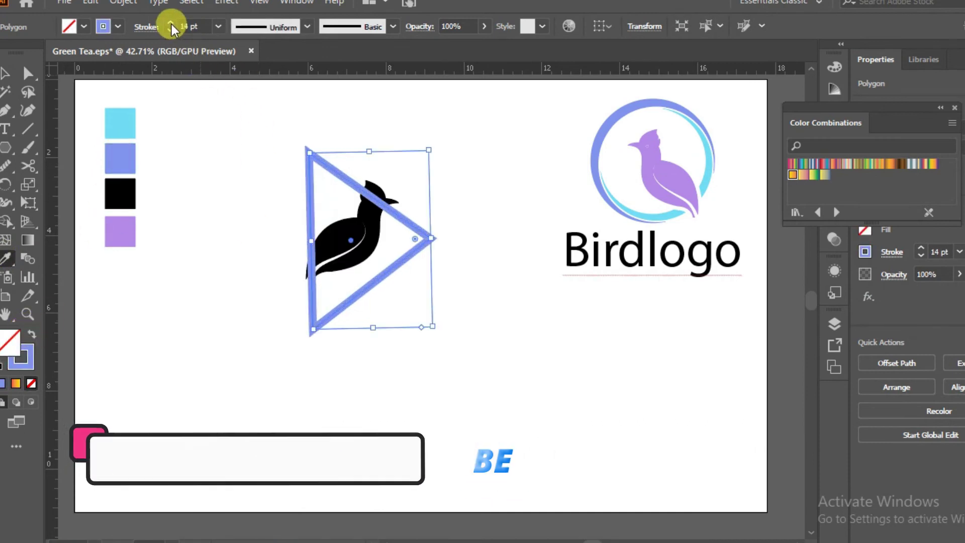
Step: Colour the bird purple with the Eyedropper from the purple swatch
{"action": "left_click", "coordinate": [156, 285]}
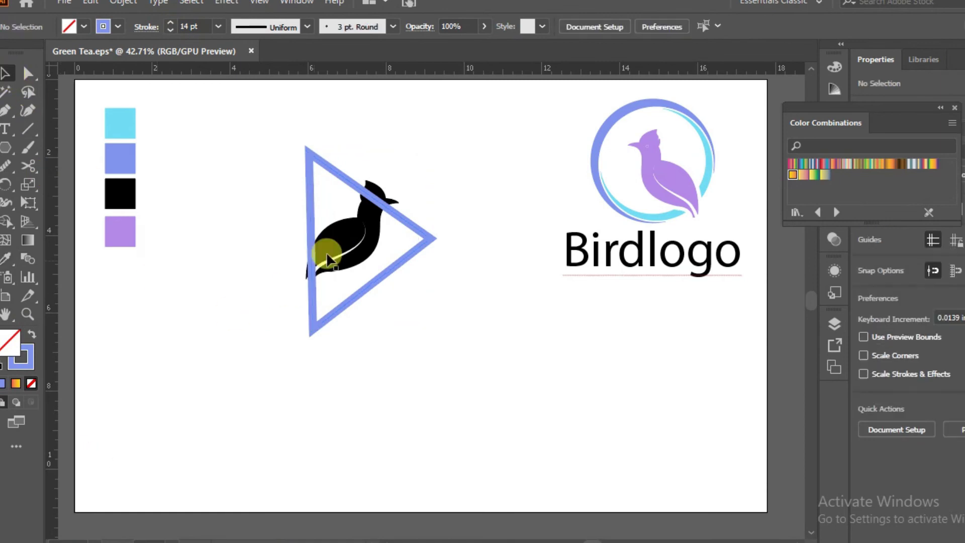
{"action": "left_click", "coordinate": [323, 247]}
{"action": "left_click", "coordinate": [5, 257]}
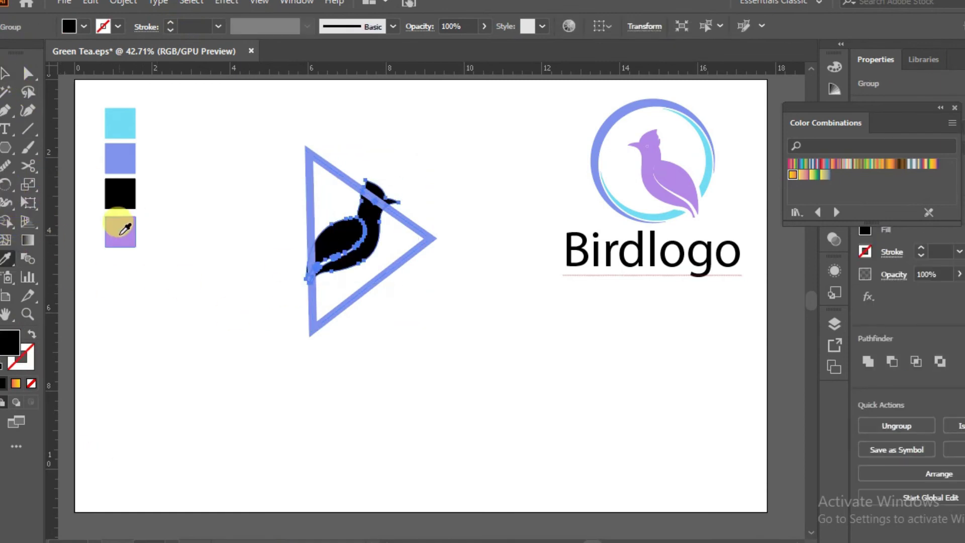
{"action": "left_click", "coordinate": [123, 234]}
{"action": "left_click", "coordinate": [5, 75]}
{"action": "left_click", "coordinate": [193, 283]}
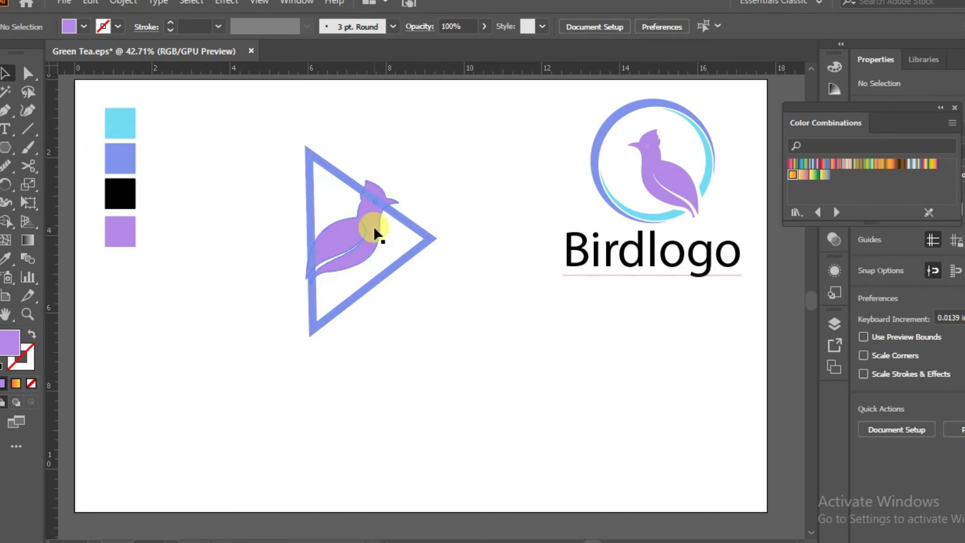
Step: Cut the triangle's top edge on both sides of the bird's head with Scissors and delete that piece
{"action": "left_click", "coordinate": [30, 169]}
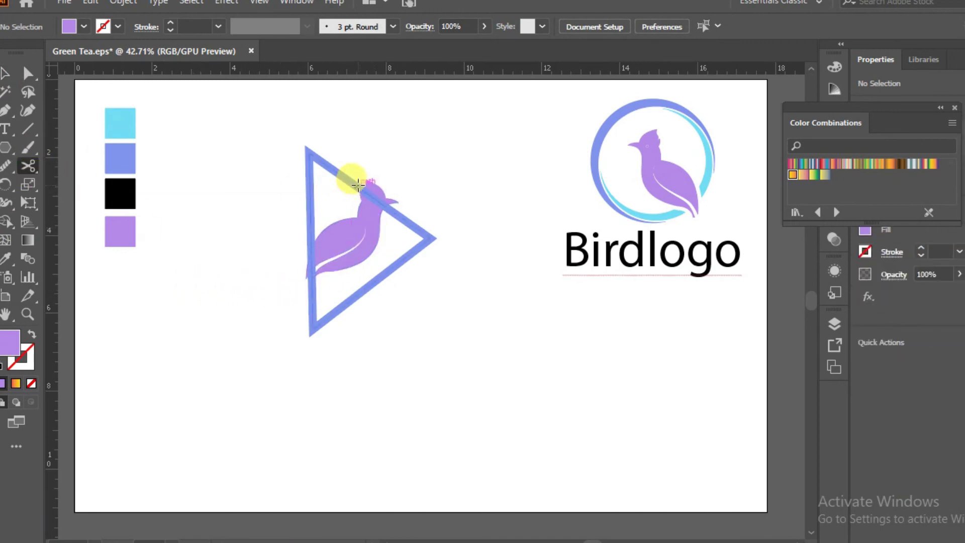
{"action": "left_click", "coordinate": [356, 185]}
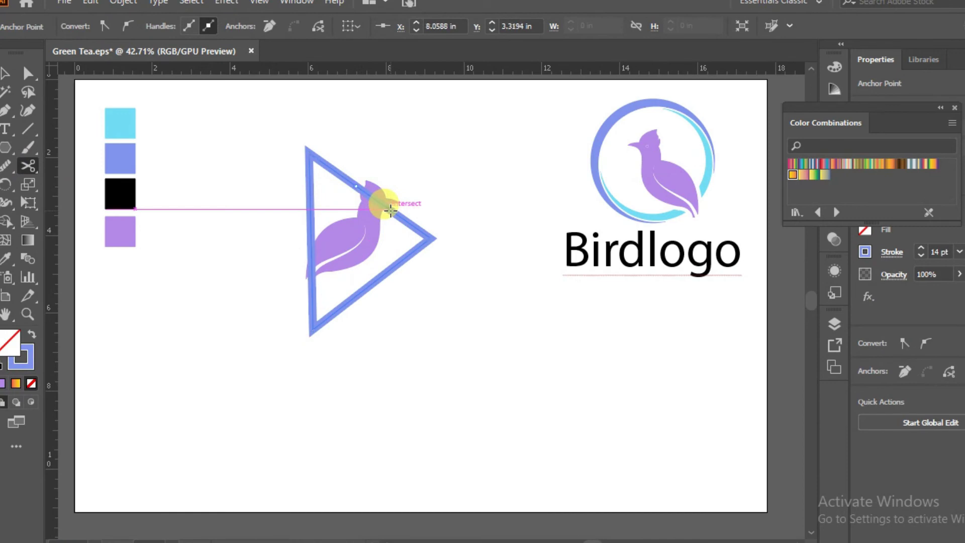
{"action": "left_click", "coordinate": [390, 209]}
{"action": "left_click", "coordinate": [26, 96]}
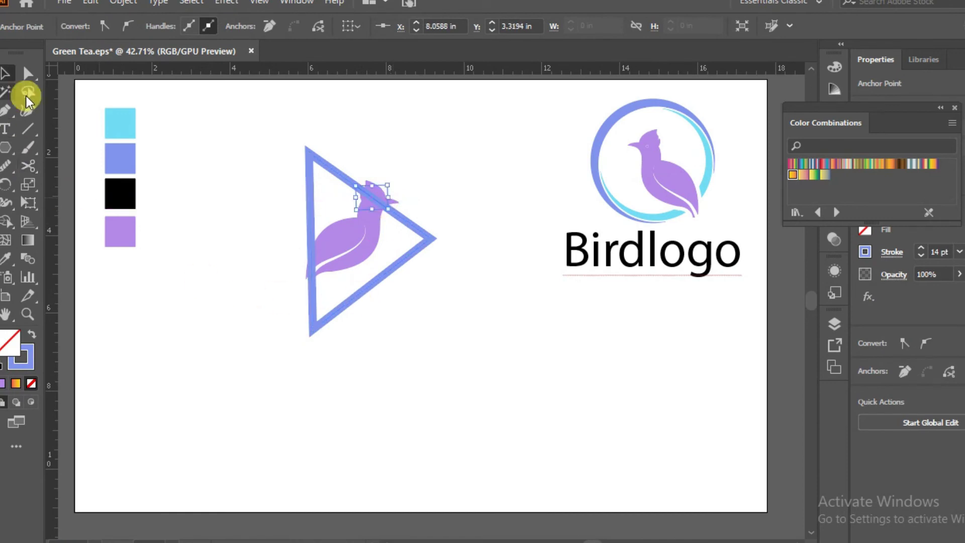
{"action": "key", "text": "Delete"}
{"action": "left_click", "coordinate": [195, 245]}
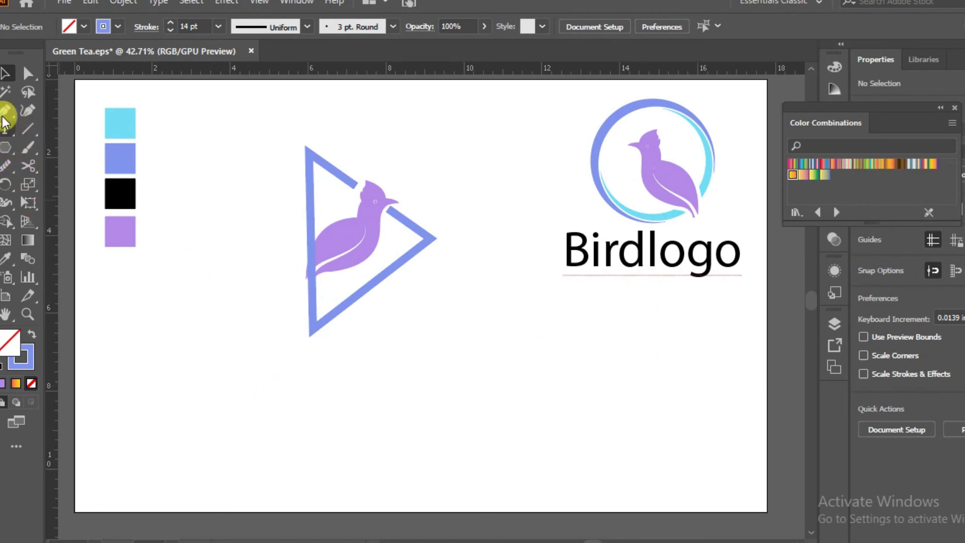
Step: Alt-drag a copy of the Birdlogo text under the triangle logo
{"action": "left_click_drag", "start_coordinate": [681, 264], "coordinate": [374, 300]}
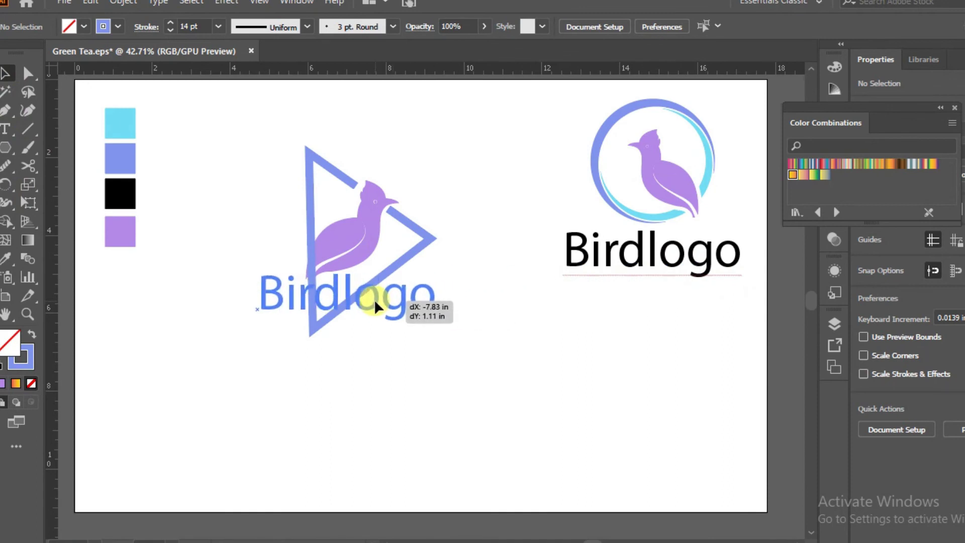
{"action": "left_click_drag", "start_coordinate": [374, 299], "coordinate": [374, 305]}
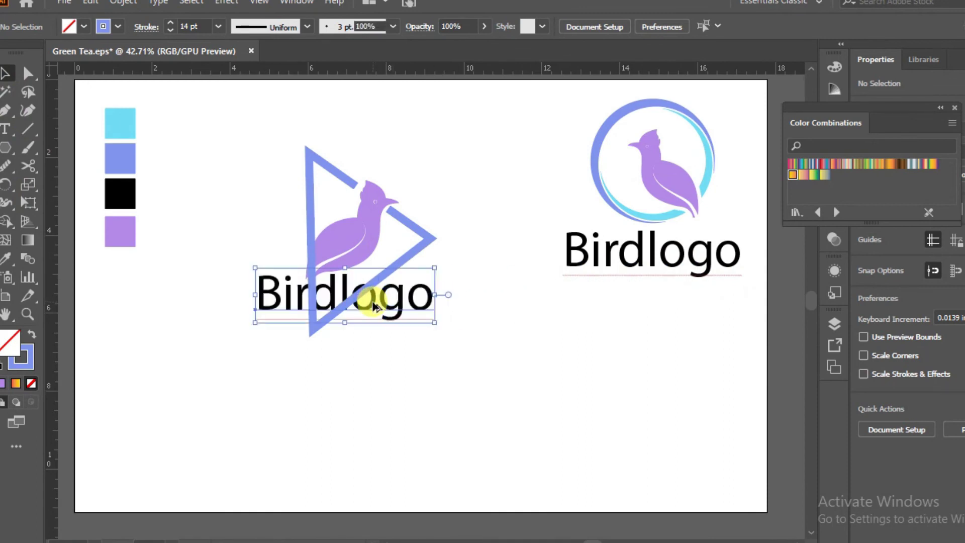
{"action": "left_click", "coordinate": [311, 220]}
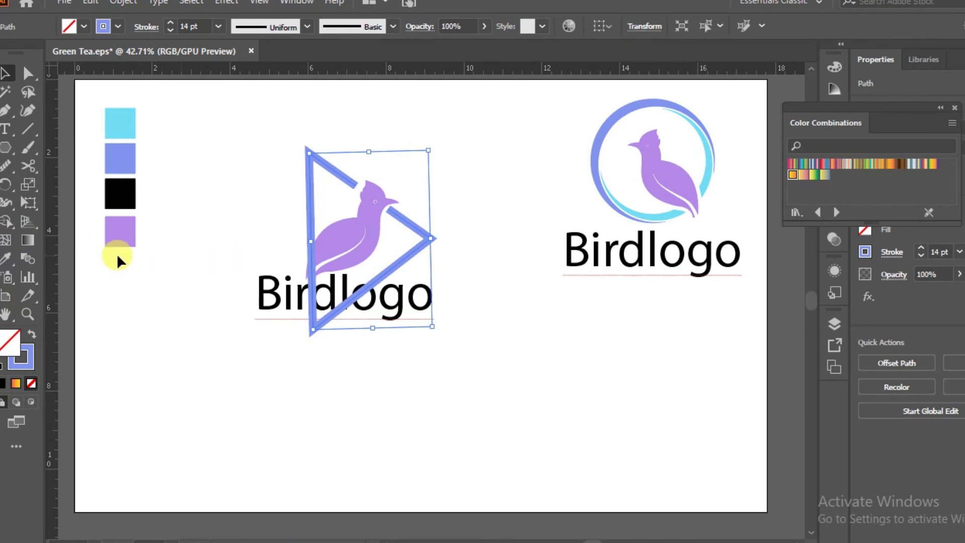
Step: Expand the triangle's stroke into a filled shape with Object > Expand
{"action": "left_click", "coordinate": [29, 166]}
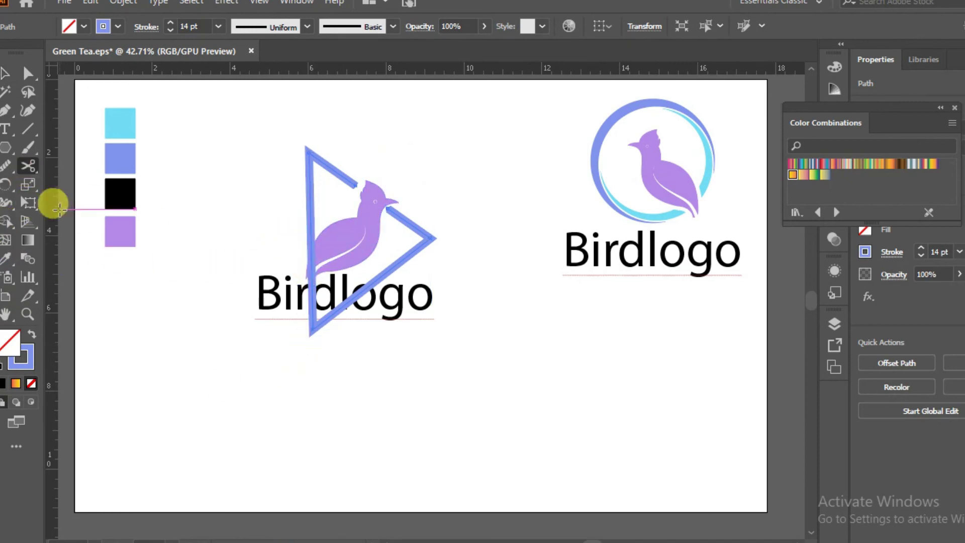
{"action": "left_click", "coordinate": [7, 74]}
{"action": "right_click", "coordinate": [312, 209]}
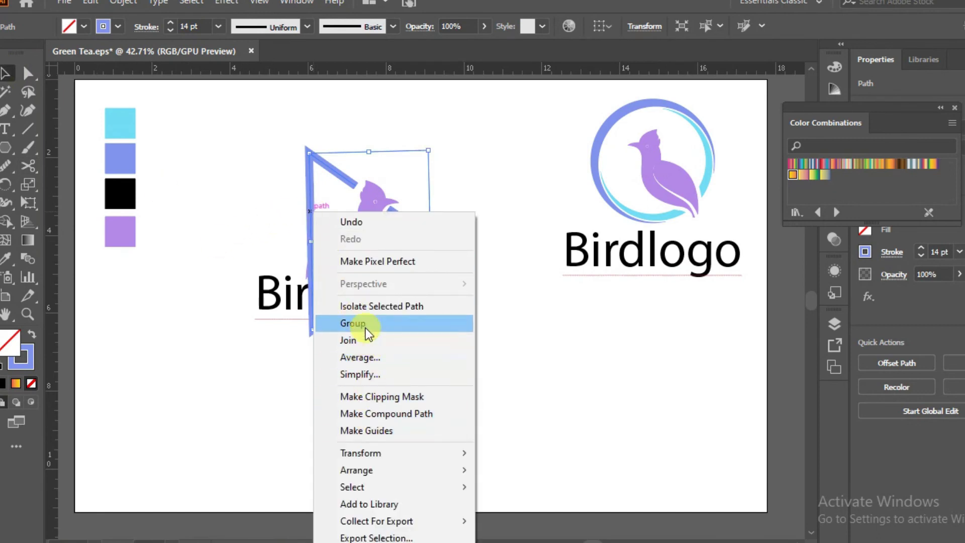
{"action": "left_click", "coordinate": [121, 4]}
{"action": "left_click", "coordinate": [200, 176]}
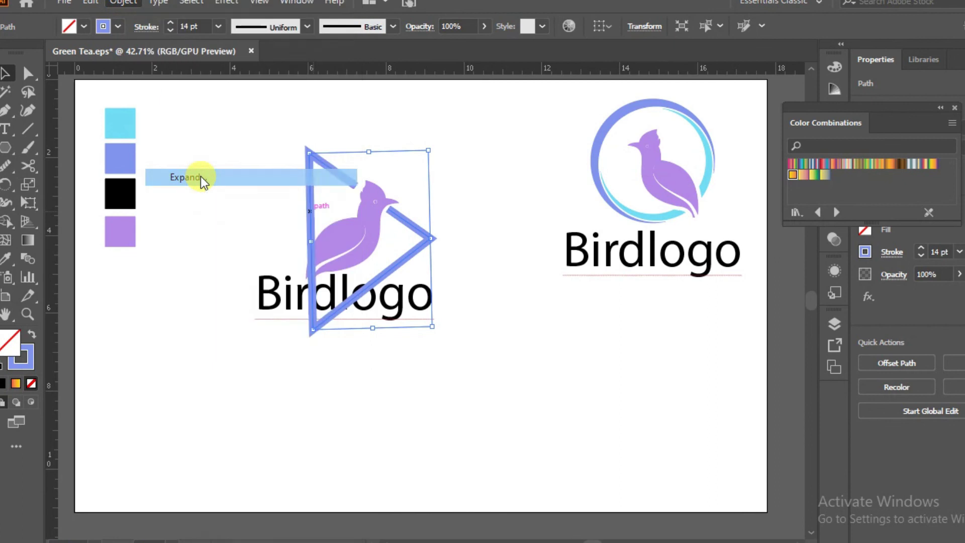
{"action": "left_click", "coordinate": [477, 365]}
{"action": "left_click", "coordinate": [414, 400]}
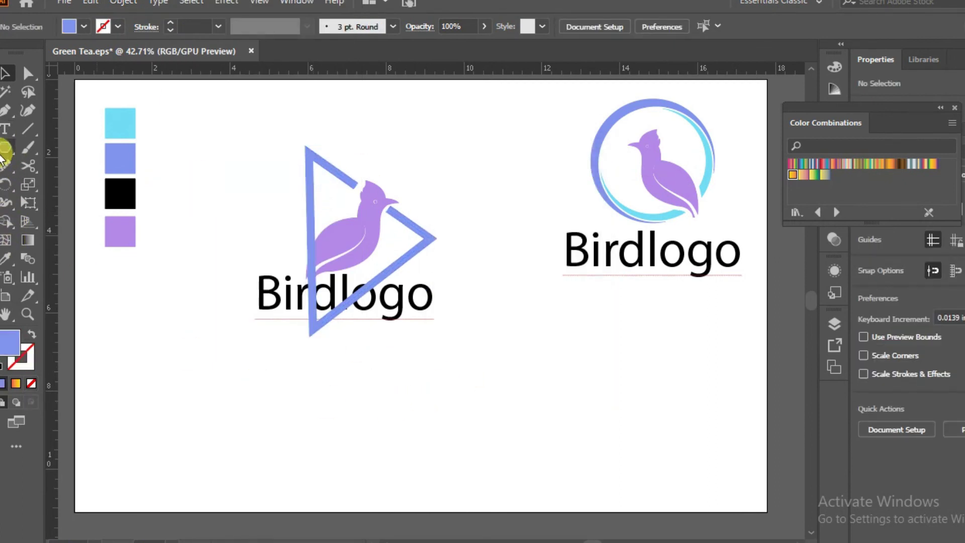
Step: Draw a rectangle covering the whole Birdlogo word over the triangle
{"action": "left_click_drag", "start_coordinate": [1, 154], "coordinate": [48, 146]}
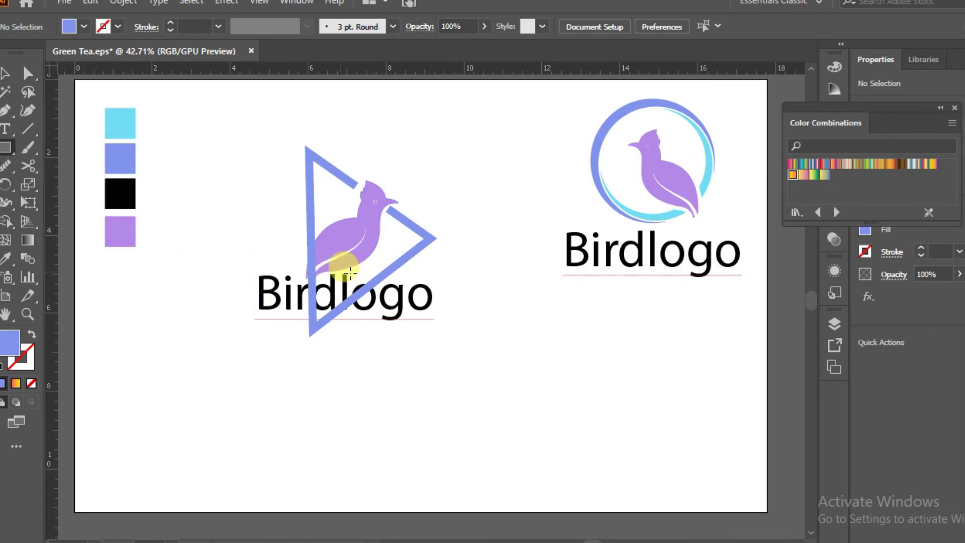
{"action": "left_click_drag", "start_coordinate": [347, 268], "coordinate": [255, 320]}
{"action": "left_click_drag", "start_coordinate": [350, 295], "coordinate": [437, 296]}
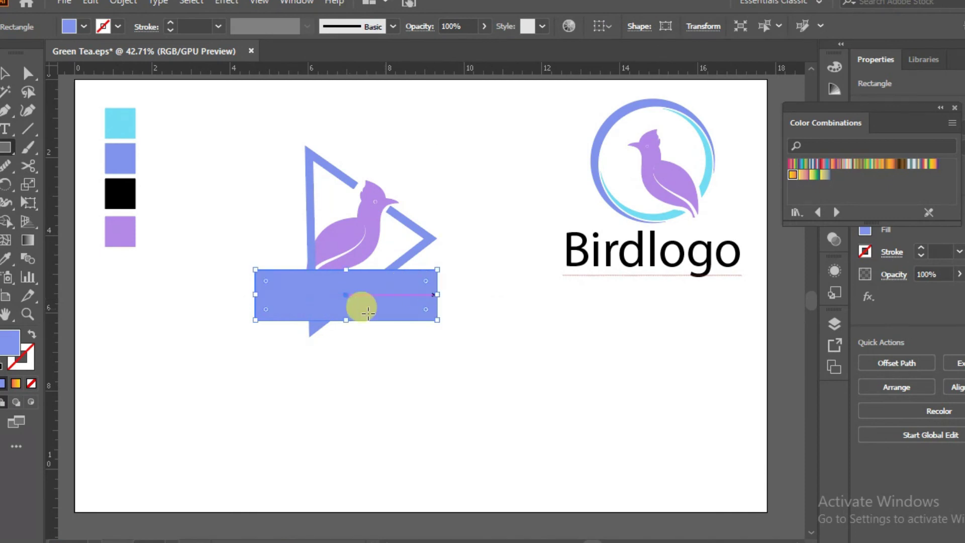
{"action": "left_click", "coordinate": [5, 73]}
Step: Remove the triangle sections under the rectangle with Shape Builder, then delete the rectangle
{"action": "left_click_drag", "start_coordinate": [458, 197], "coordinate": [229, 393]}
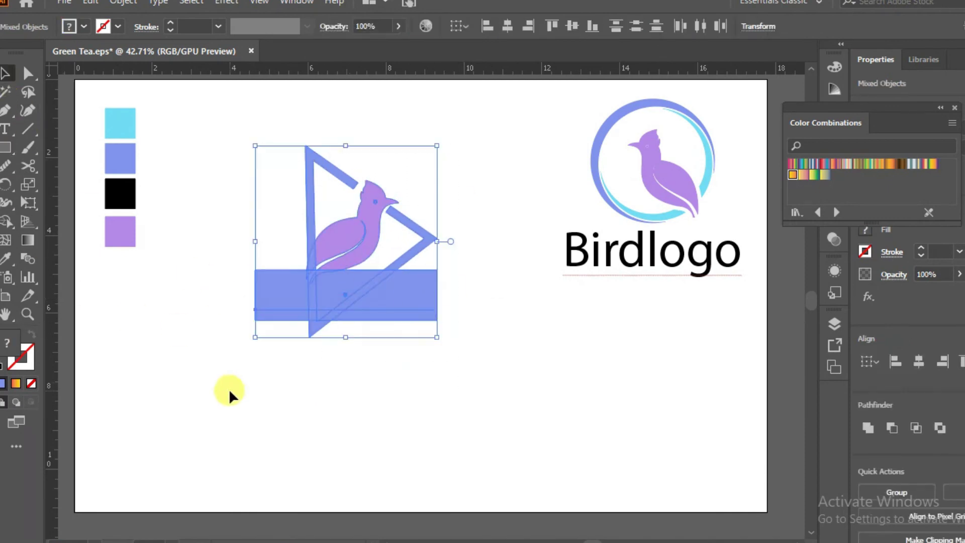
{"action": "left_click", "coordinate": [7, 221]}
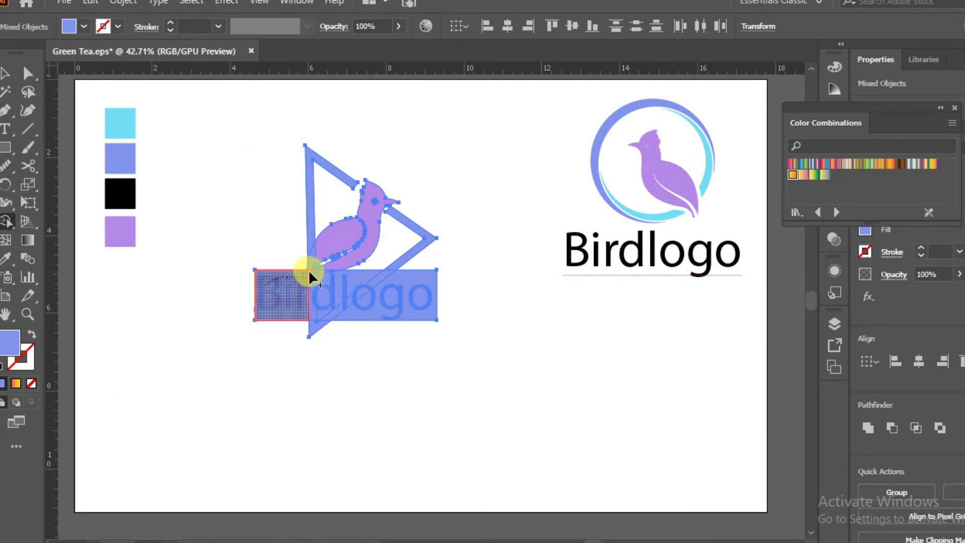
{"action": "mouse_move", "coordinate": [303, 275]}
{"action": "left_mouse_down"}
{"action": "mouse_move", "coordinate": [397, 296]}
{"action": "mouse_move", "coordinate": [374, 400]}
{"action": "left_mouse_up"}
{"action": "left_click", "coordinate": [7, 75]}
{"action": "left_click", "coordinate": [195, 340]}
{"action": "key", "text": "Delete"}
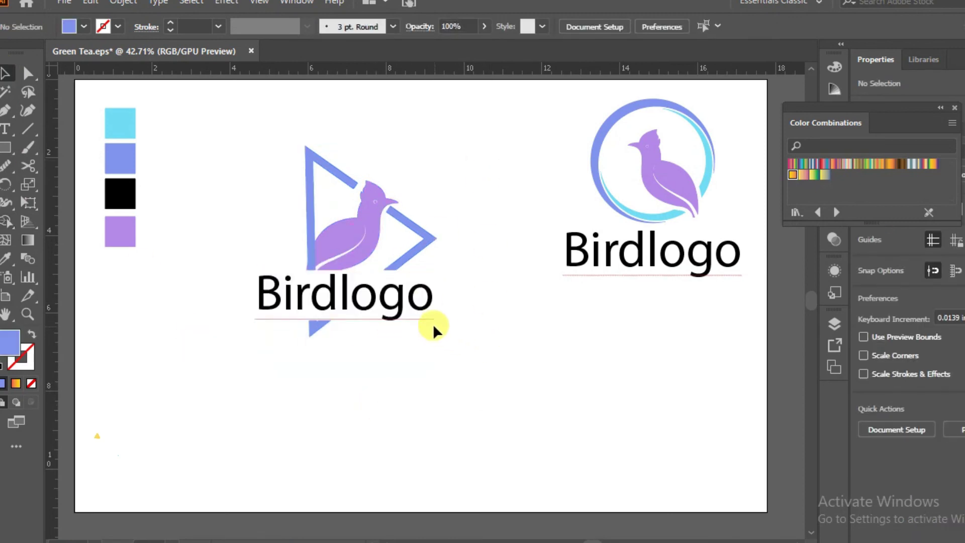
Step: Move the Birdlogo text back into the triangle's gap beneath the bird
{"action": "left_click_drag", "start_coordinate": [427, 318], "coordinate": [390, 301]}
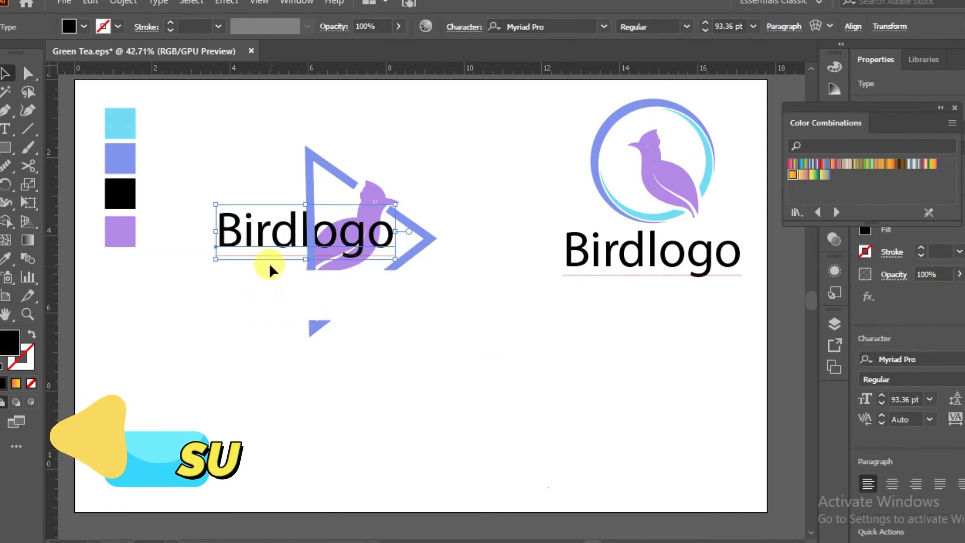
{"action": "left_click_drag", "start_coordinate": [269, 262], "coordinate": [315, 333]}
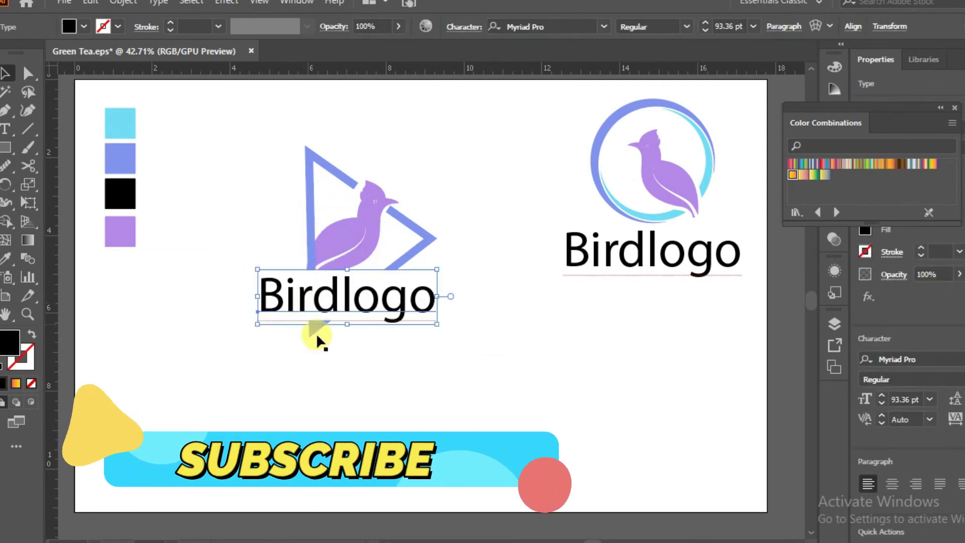
{"action": "left_click", "coordinate": [385, 382]}
Step: Select and deselect the Birdlogo text under each logo to check its placement
{"action": "left_click", "coordinate": [354, 319]}
{"action": "left_click", "coordinate": [406, 367]}
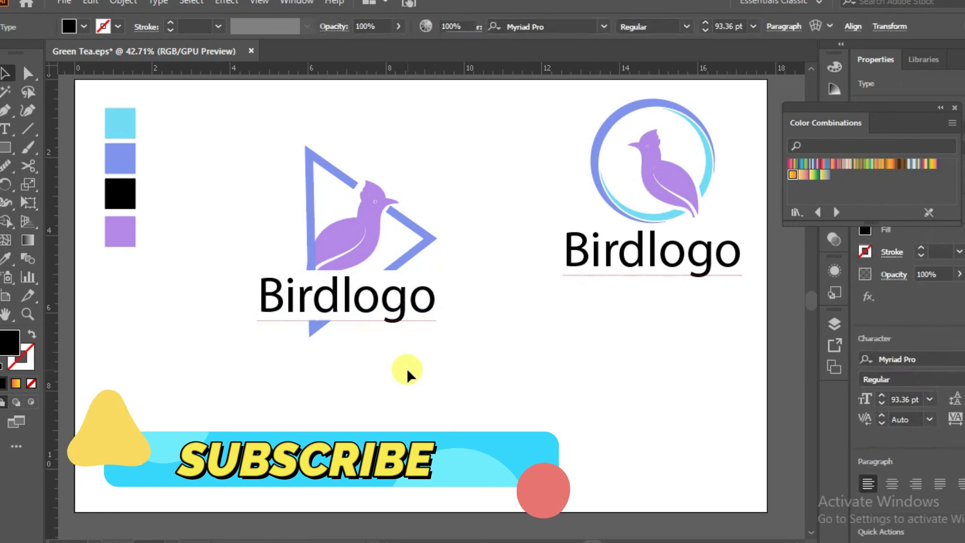
{"action": "left_click", "coordinate": [619, 275]}
{"action": "left_click", "coordinate": [589, 331]}
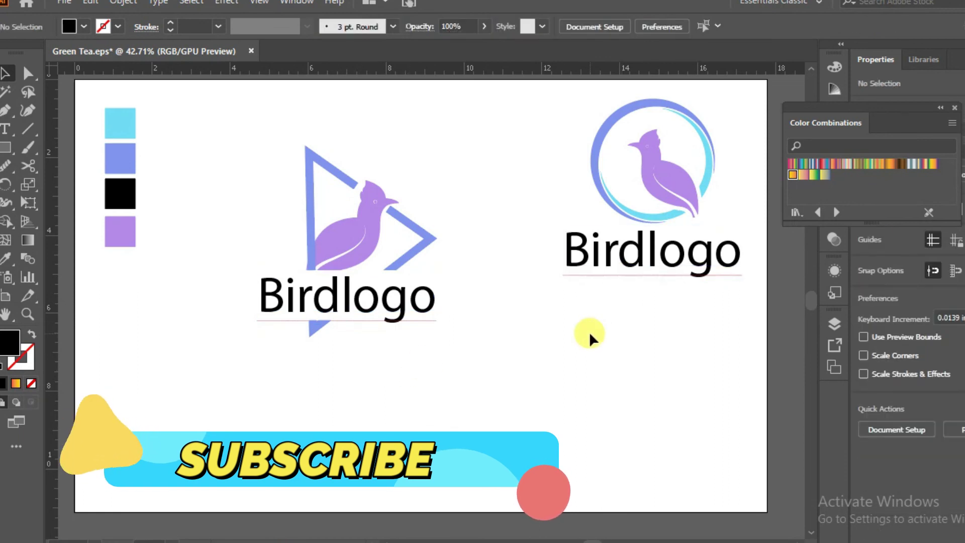
{"action": "left_click", "coordinate": [401, 309]}
{"action": "left_click", "coordinate": [412, 379]}
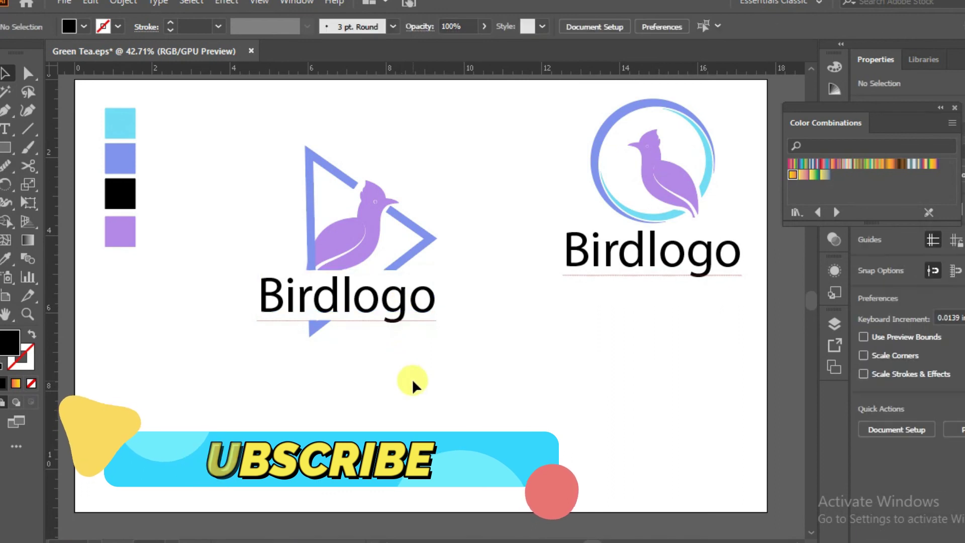